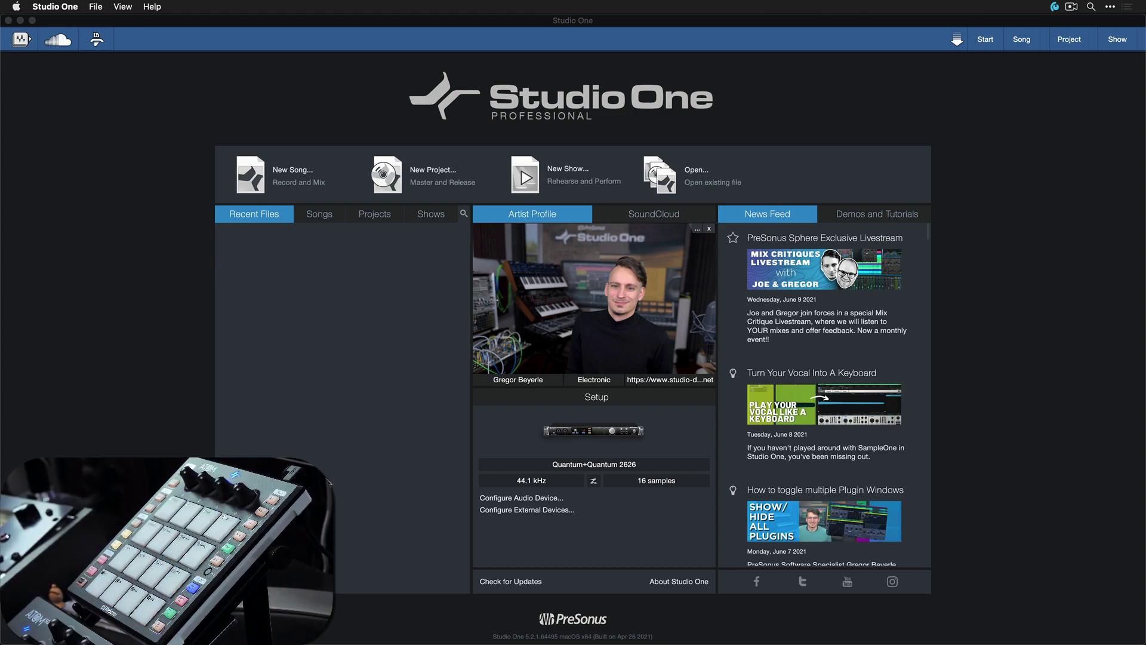
Delete the old ATOM entry from the External Devices list in Preferences
click(587, 432)
click(421, 44)
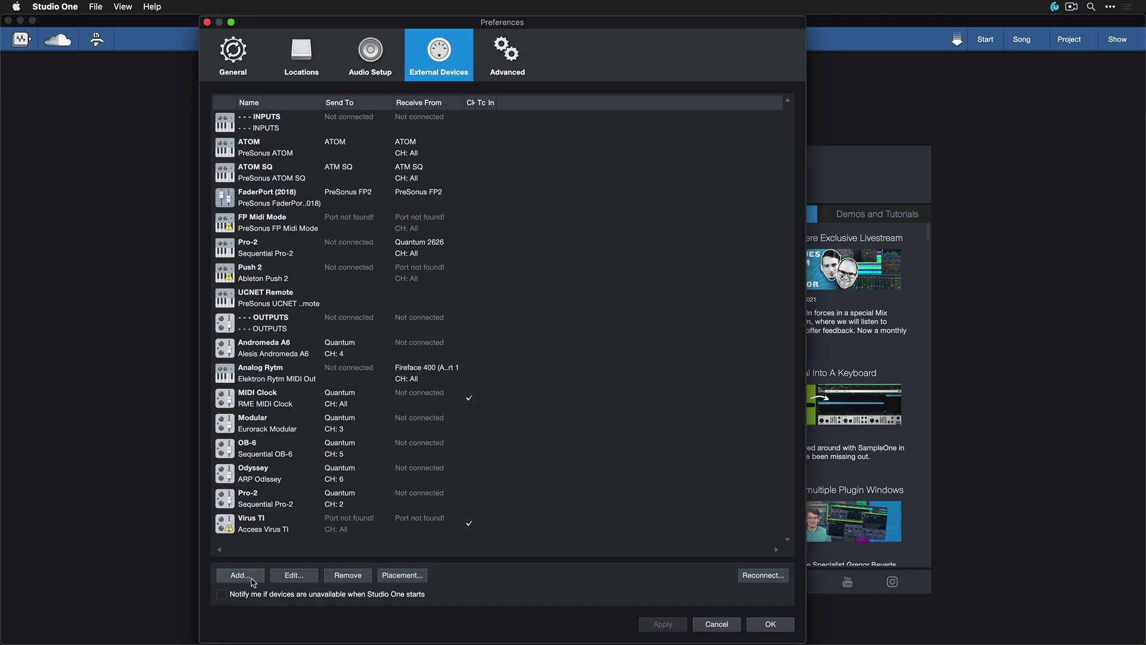
click(327, 149)
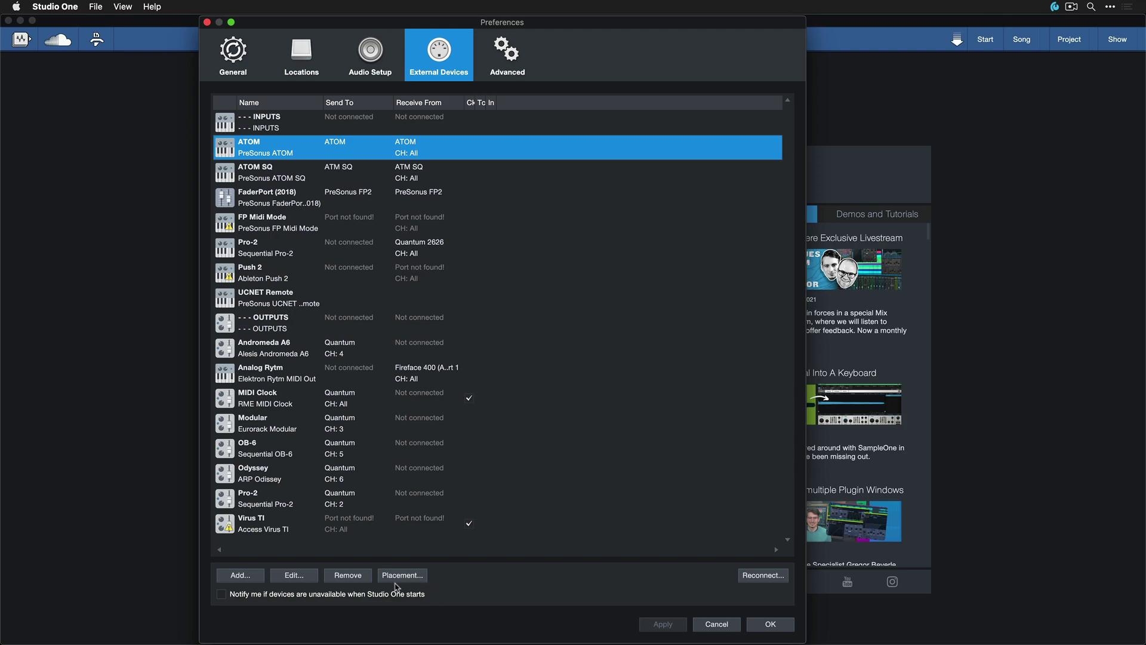
click(357, 579)
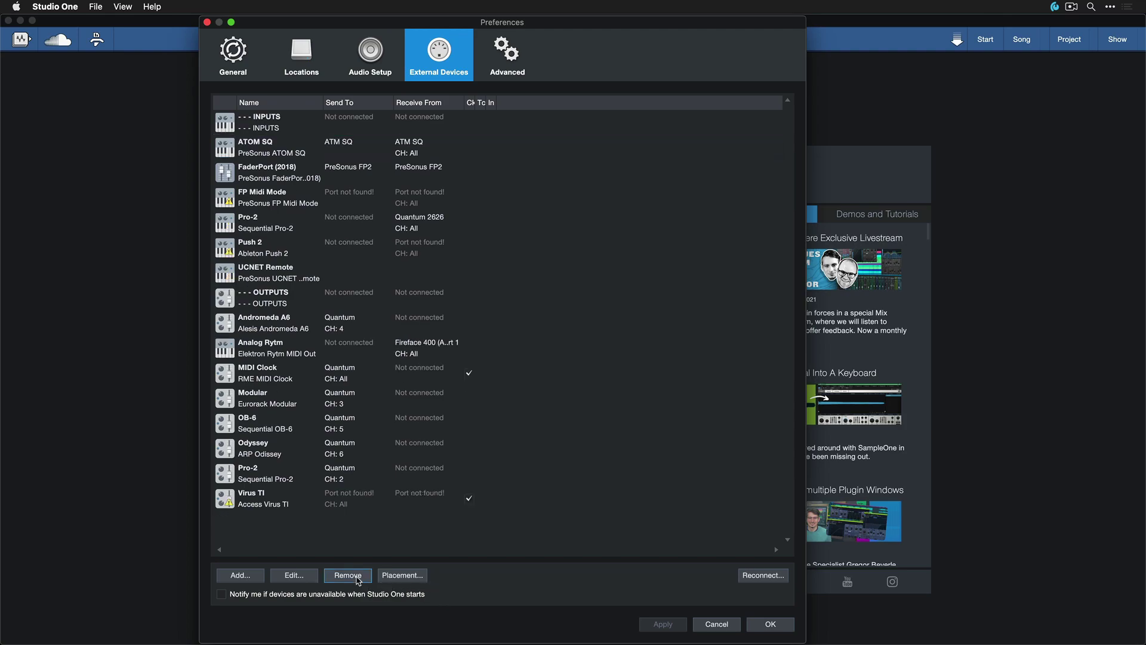
Compare device types in Add Device, choose New Control Surface, and open its Receive From port list
click(230, 575)
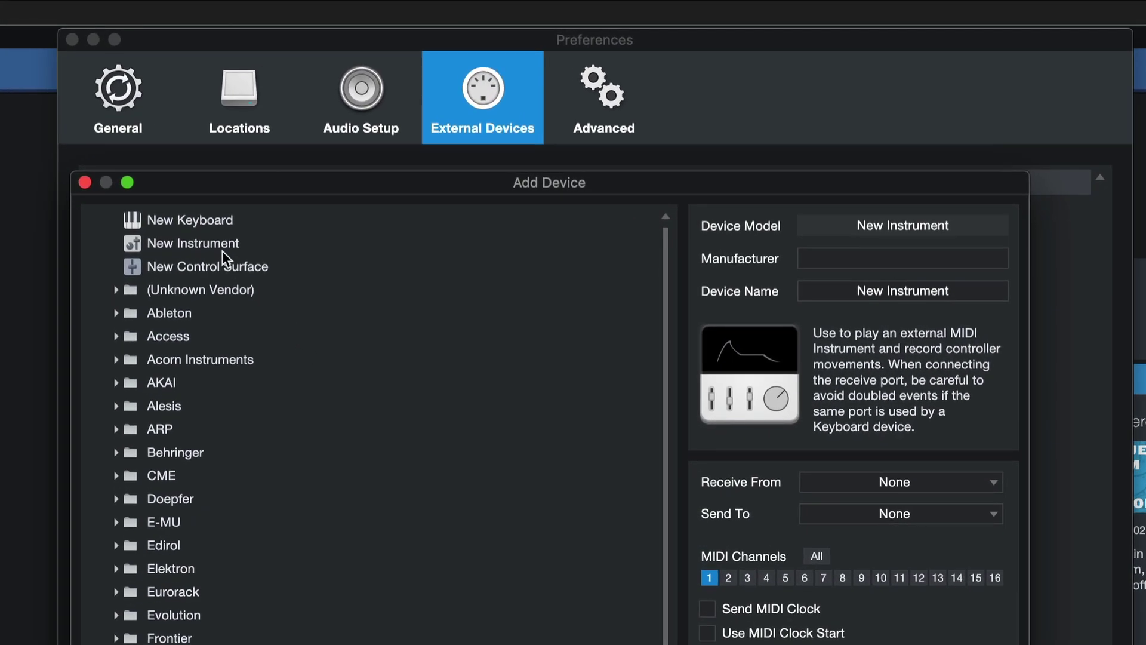
click(210, 271)
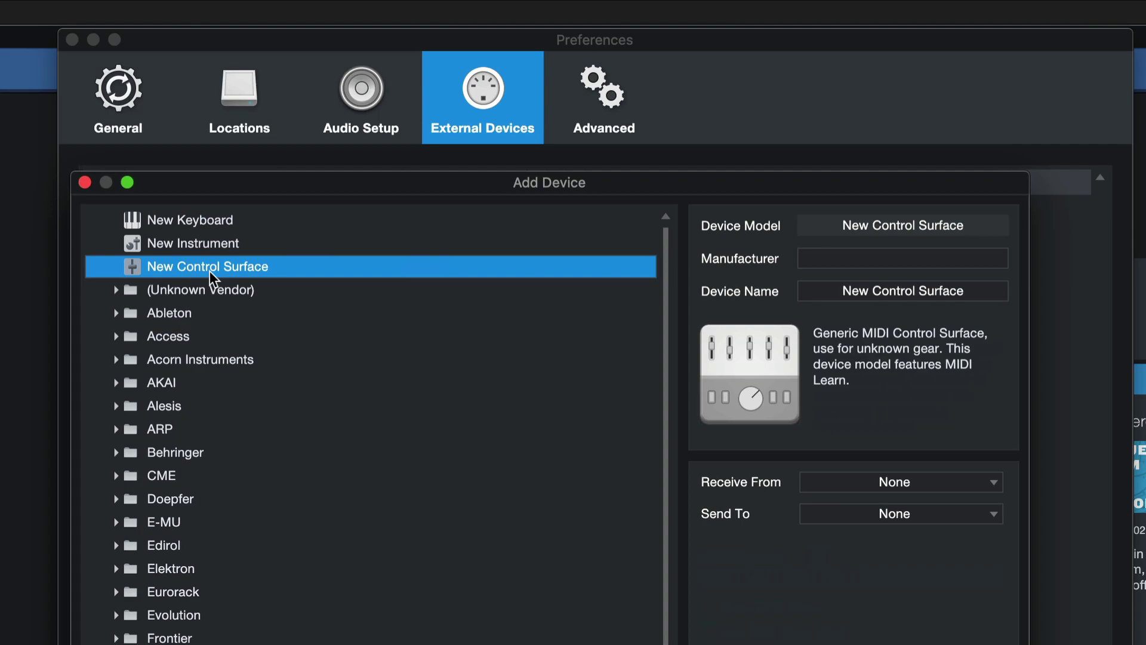
click(197, 230)
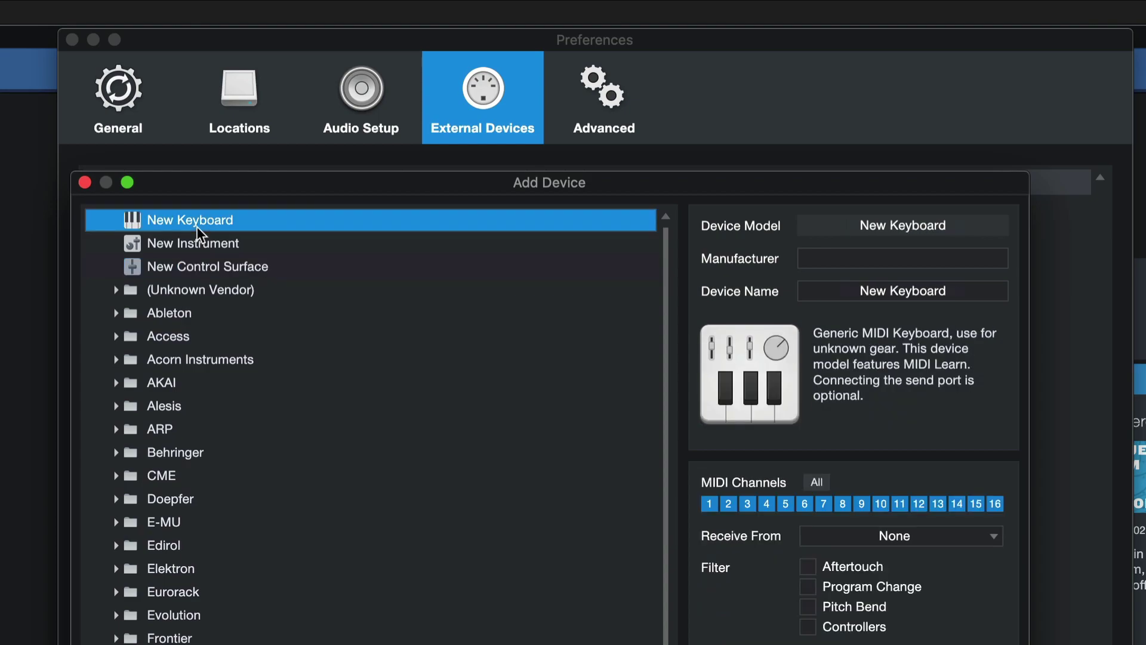
click(196, 245)
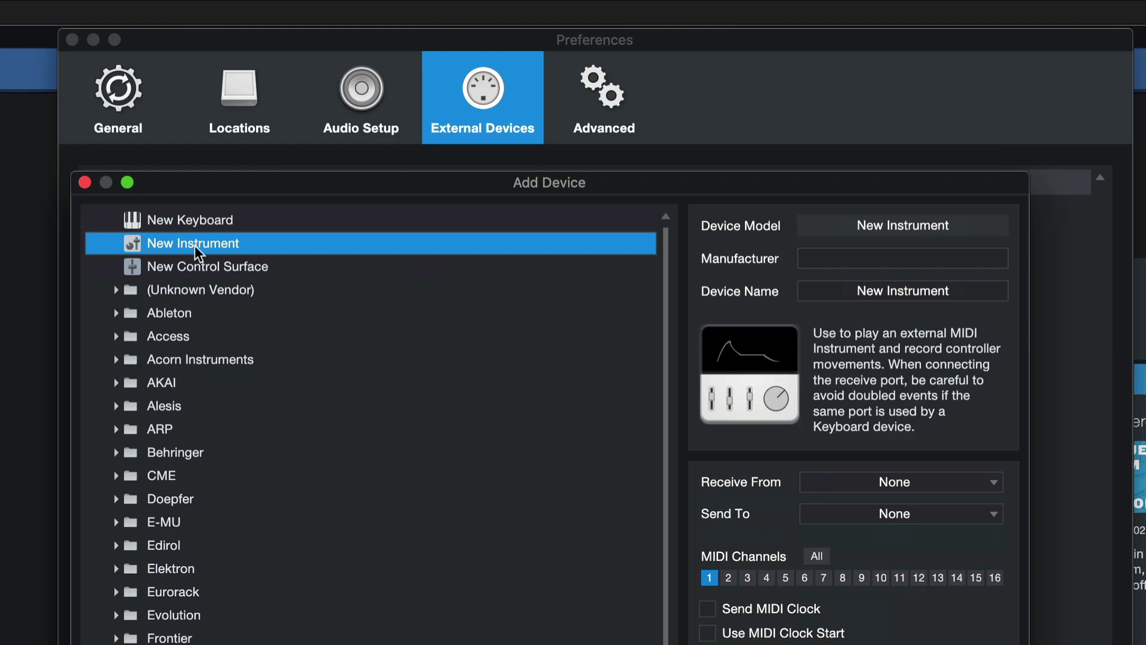
click(200, 273)
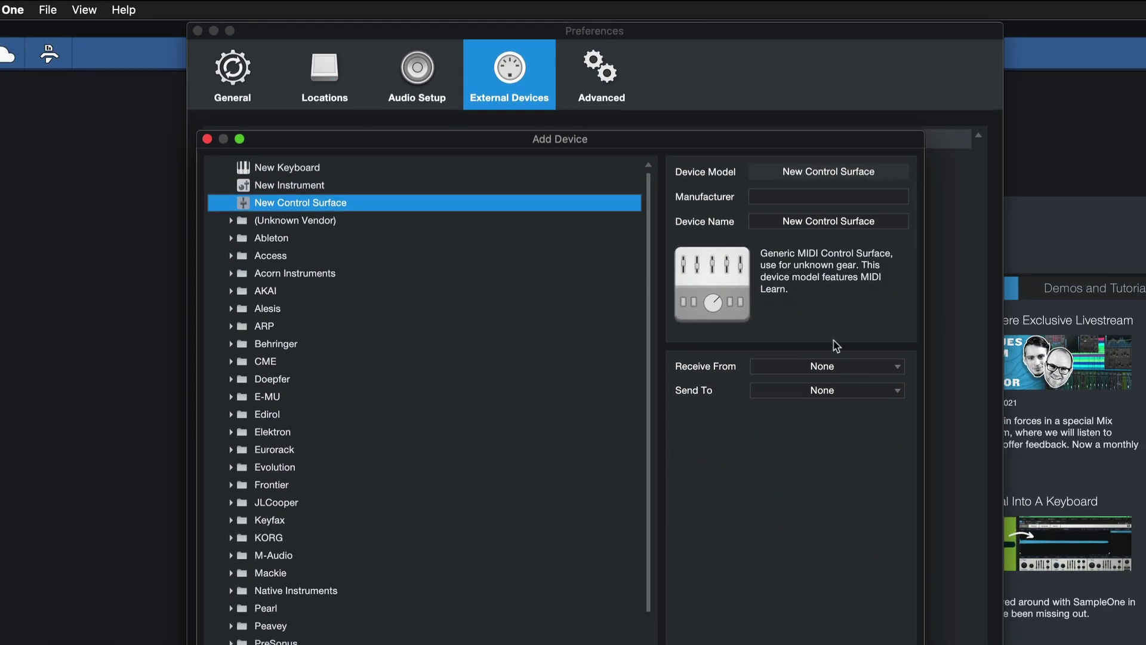
click(810, 366)
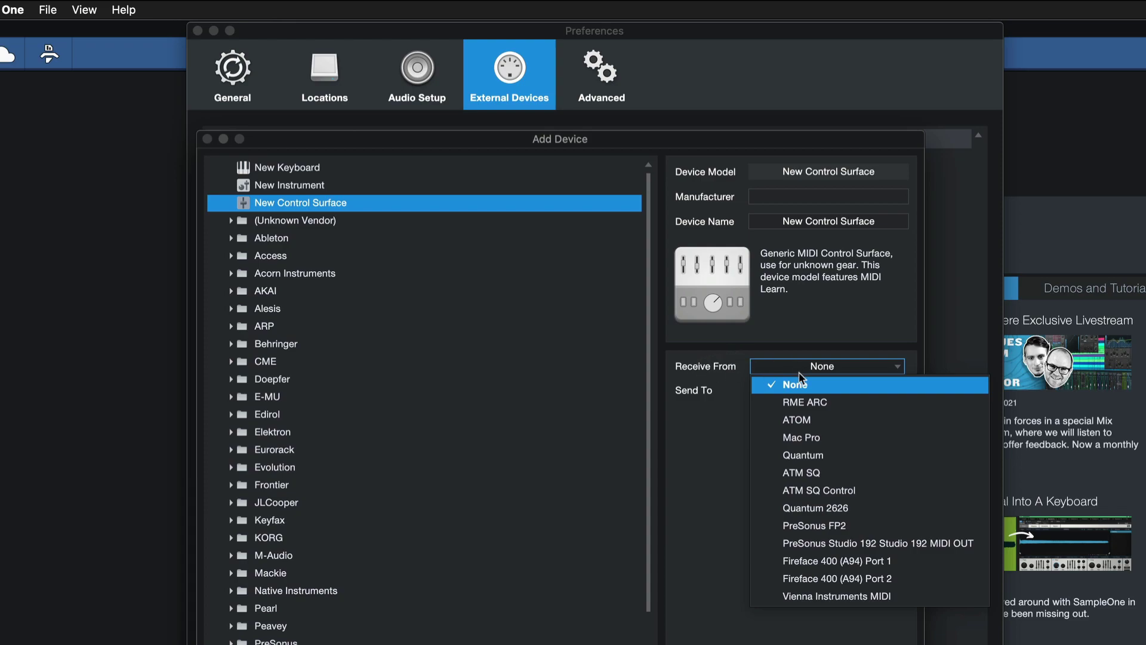
Set Receive From to ATOM, check the predefined PreSonus ATOM model, then return to New Control Surface
click(794, 420)
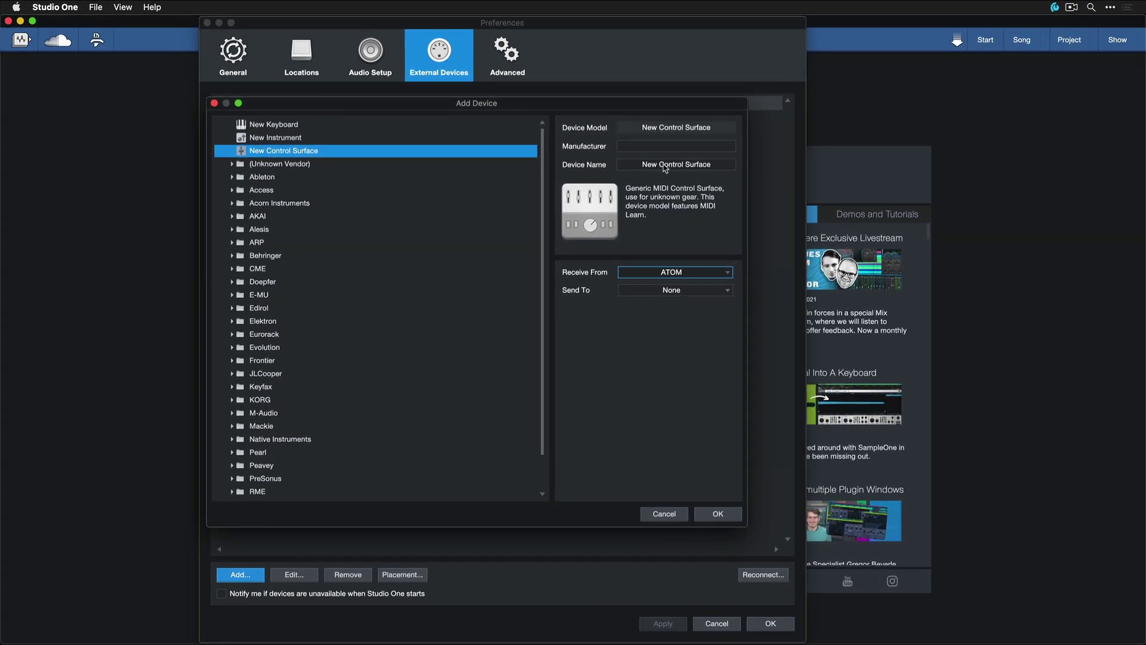
click(666, 147)
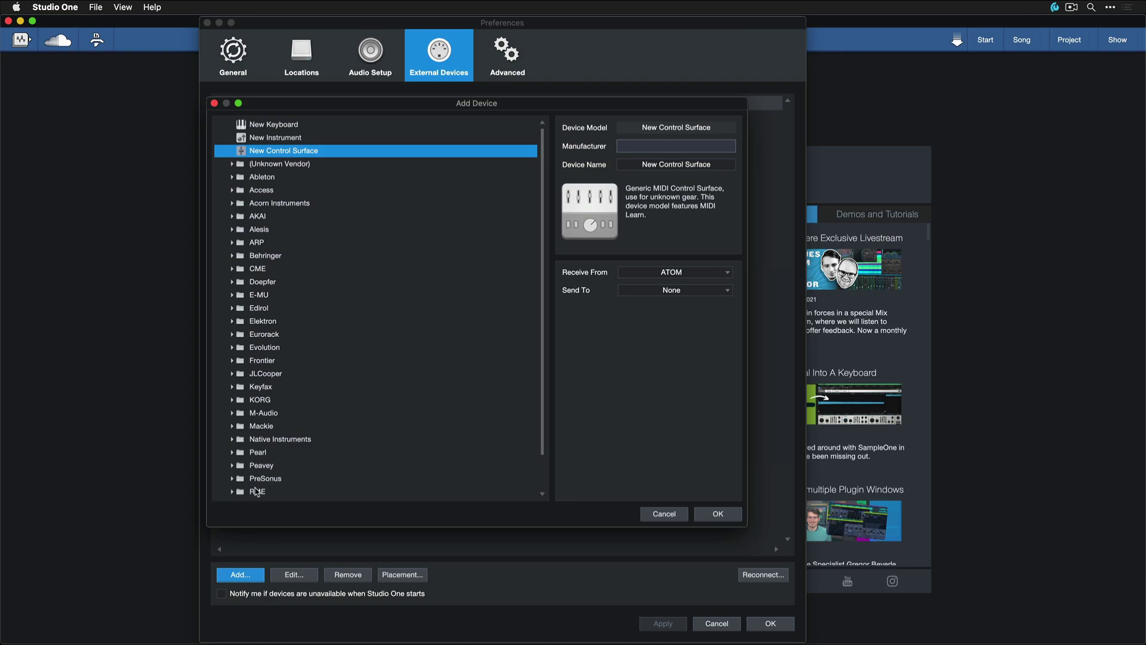
double_click(262, 479)
scroll(262, 478, down, 3)
click(260, 400)
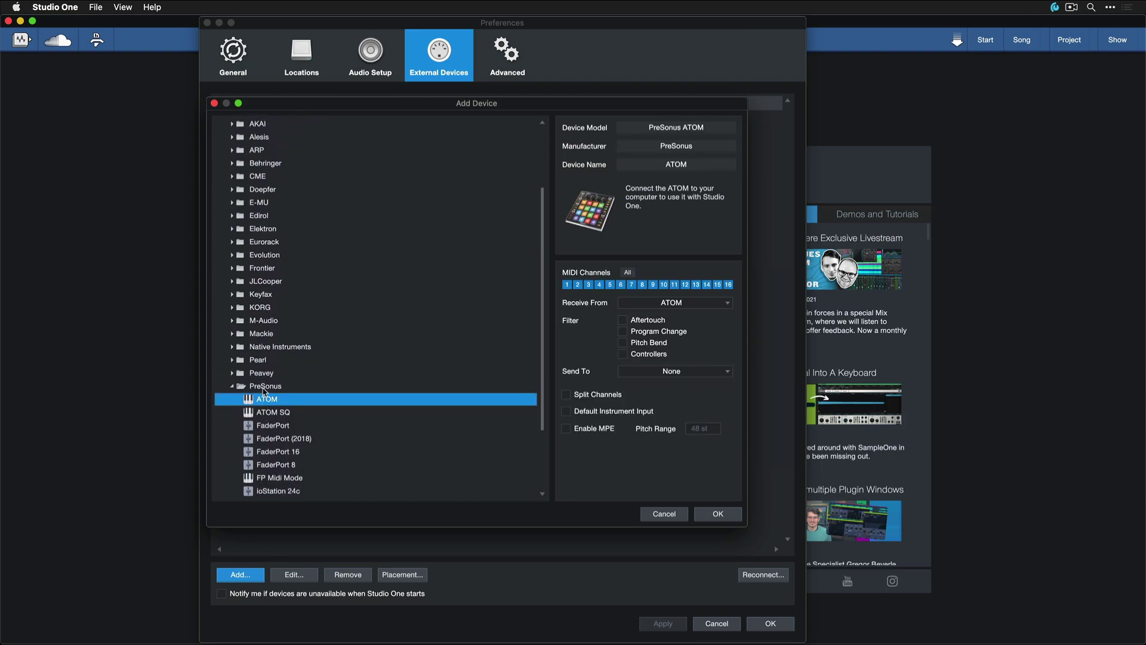
double_click(263, 386)
scroll(360, 168, up, 4)
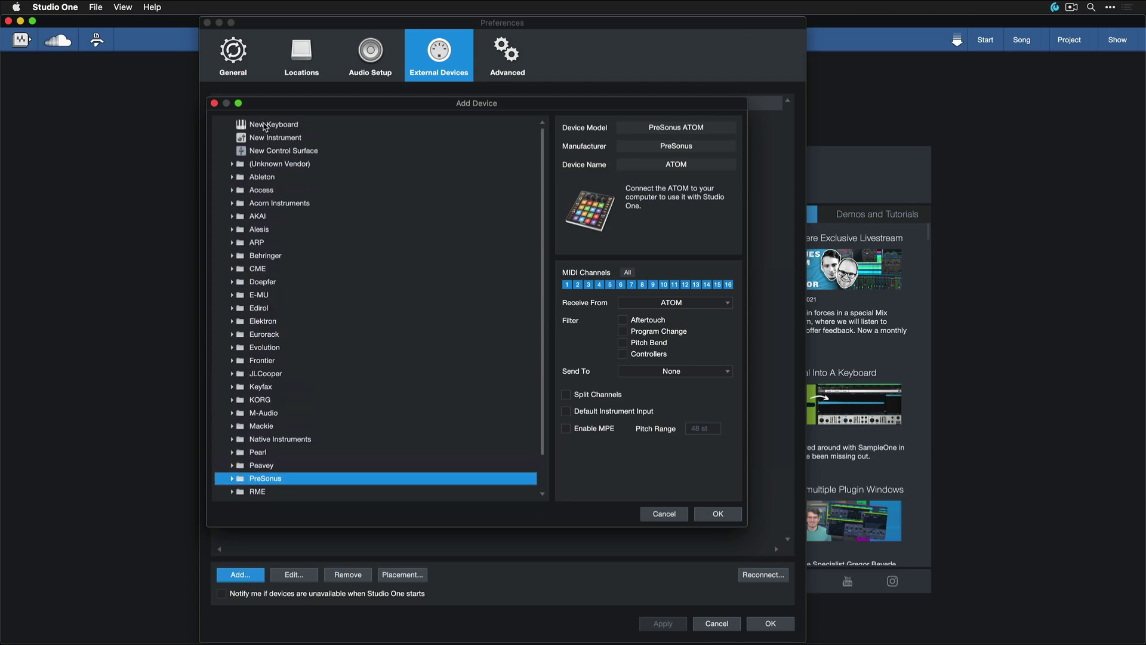
click(284, 151)
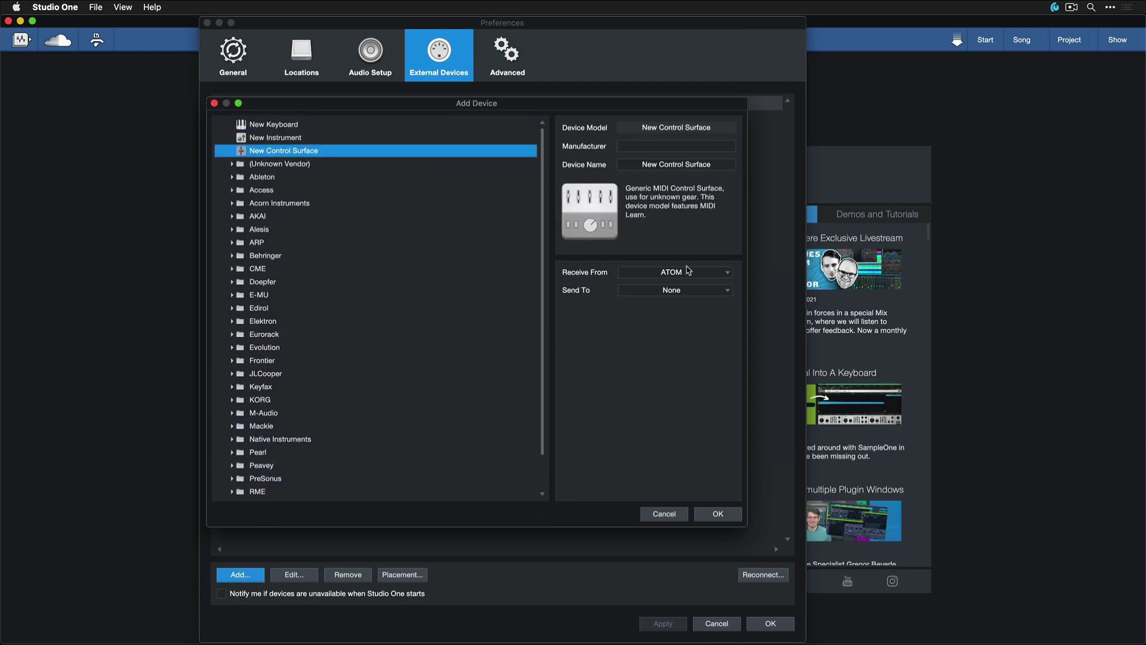
Enter manufacturer 'PreSonus' and device name 'ATOM', confirm, and select the new ATOM row
click(674, 145)
text(P)
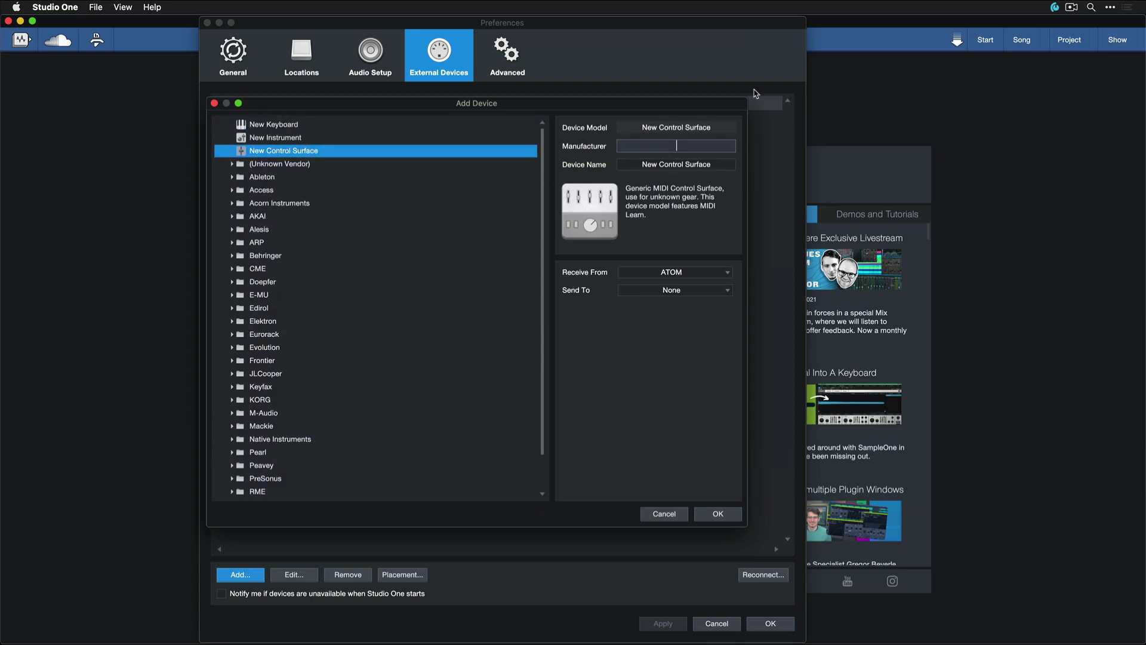
text(reSonus)
key(Tab)
text(ATOM)
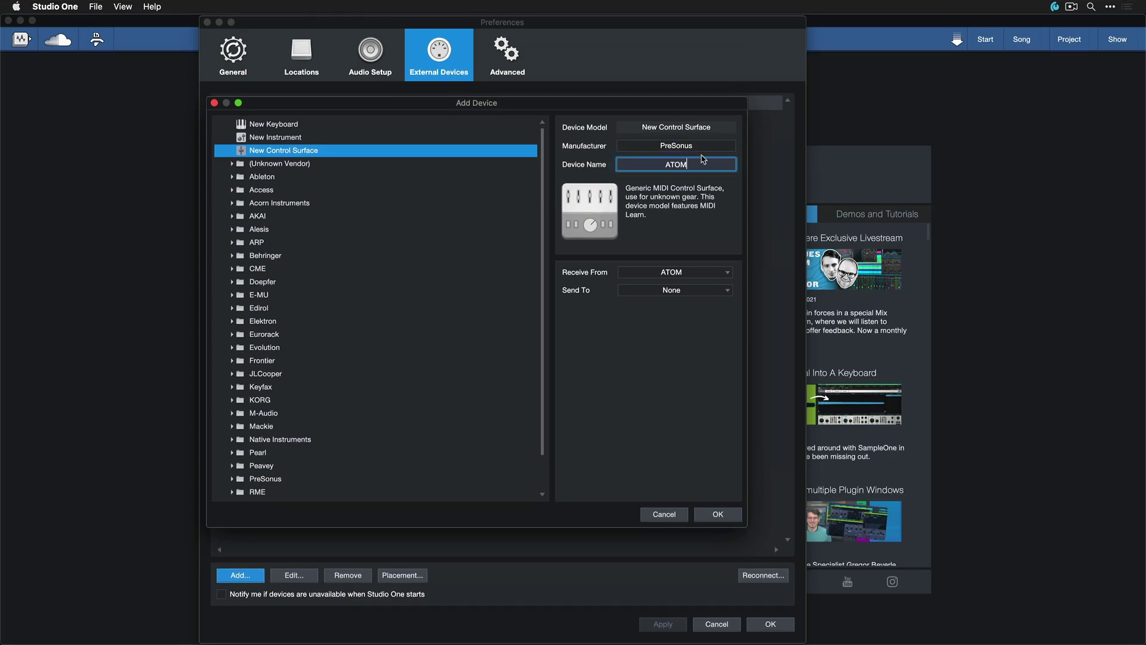
click(719, 515)
click(540, 527)
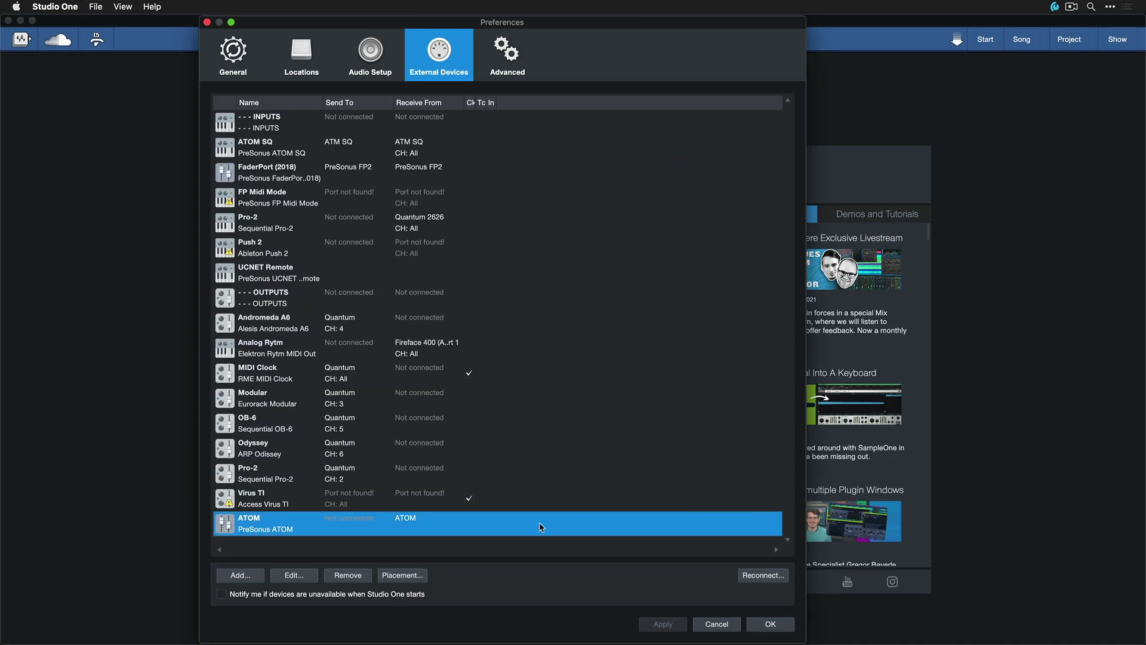
Close Preferences and create a new song with the default settings
click(770, 624)
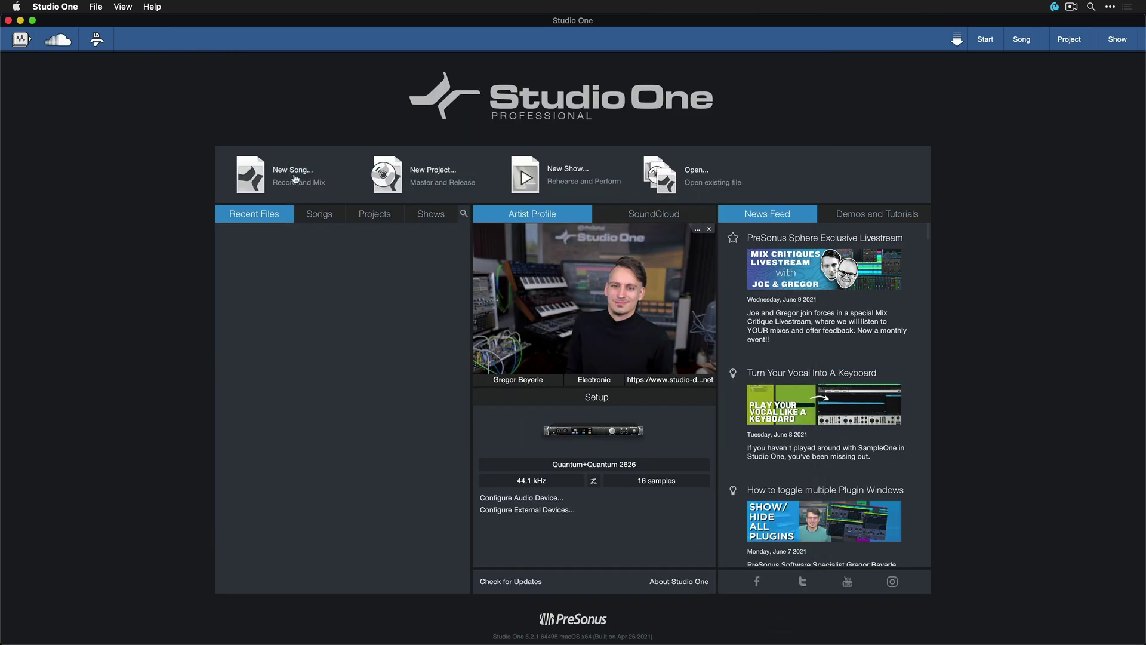
click(305, 189)
click(611, 411)
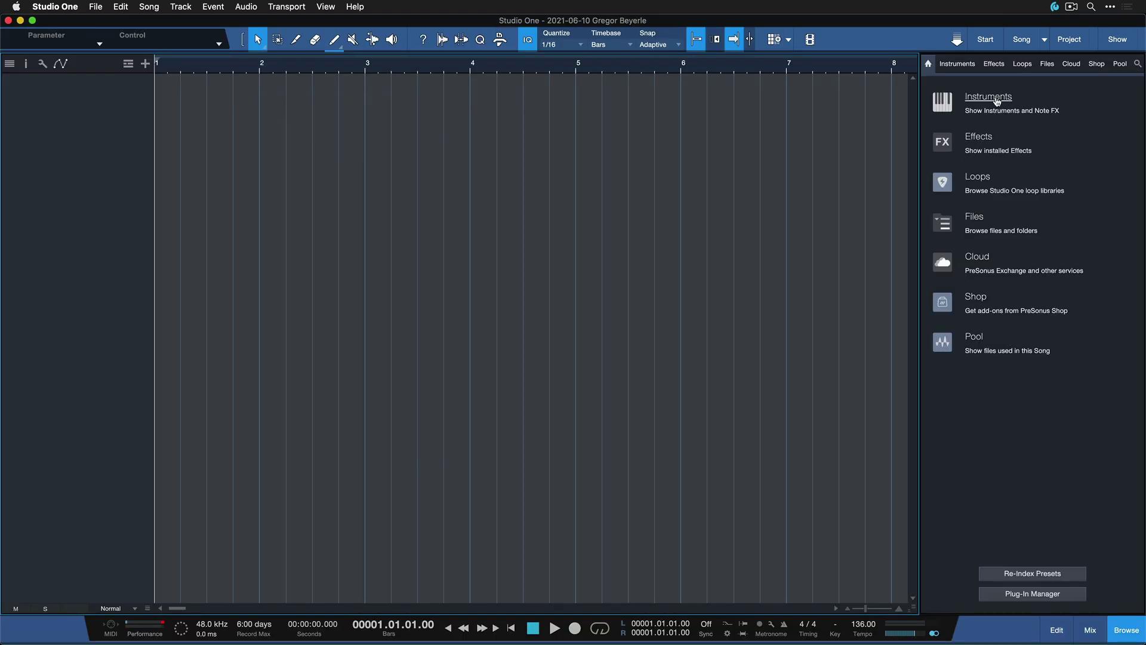
Drag Hive from the Instruments browser into the arrange view to create a Hive track
click(986, 98)
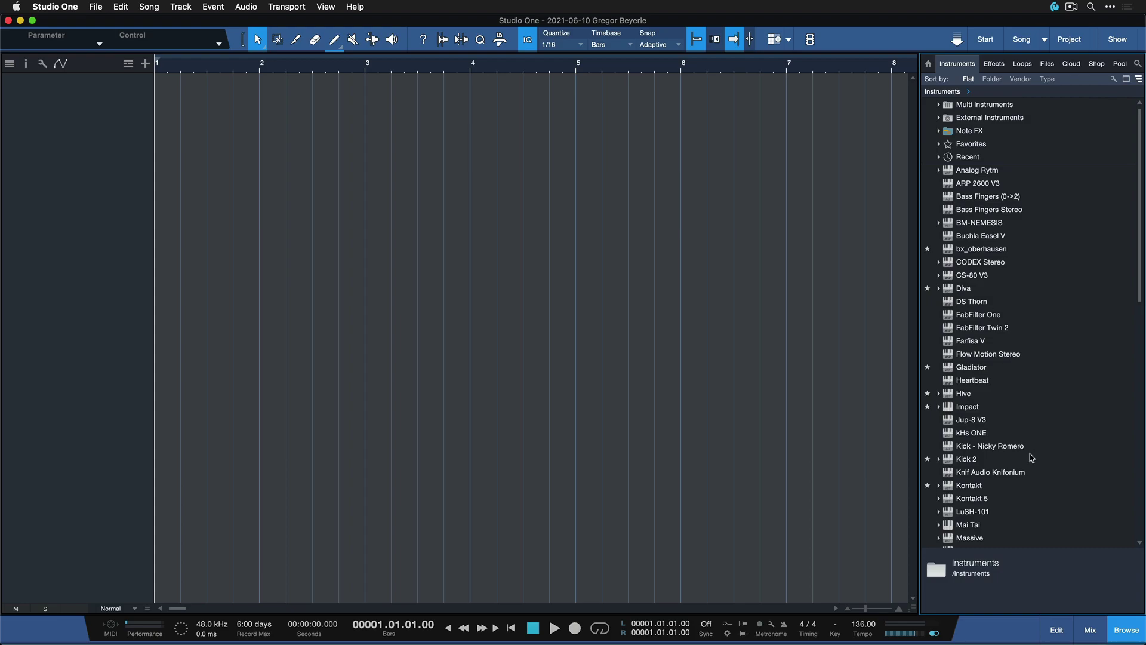
click(979, 393)
click(979, 394)
drag(980, 394, 703, 359)
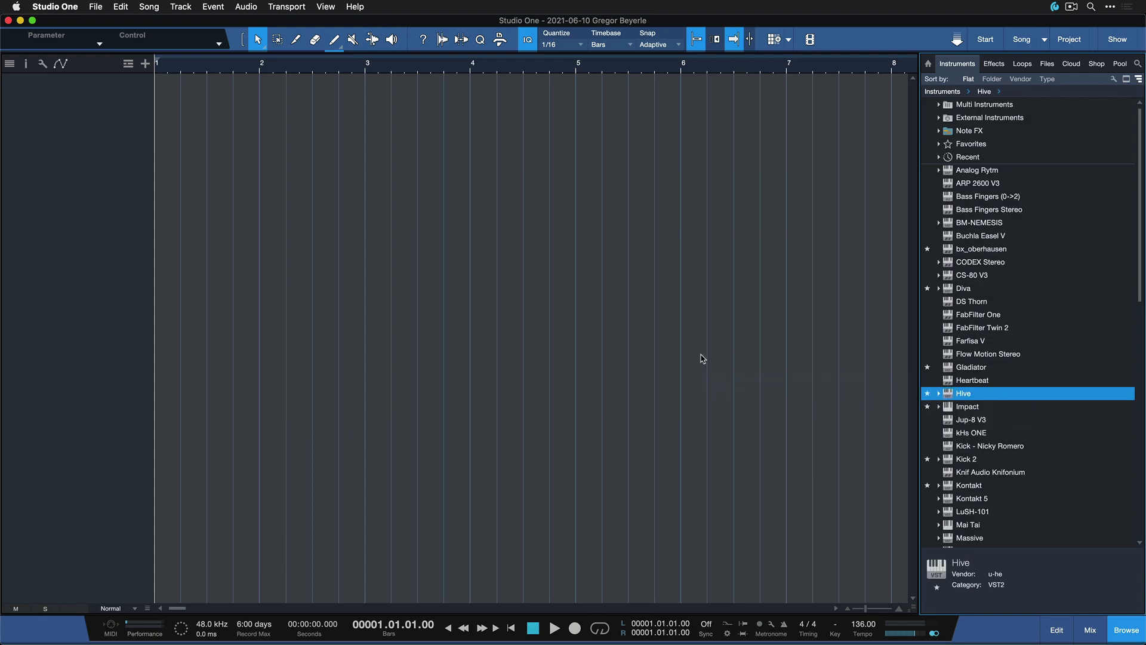
drag(804, 366, 801, 365)
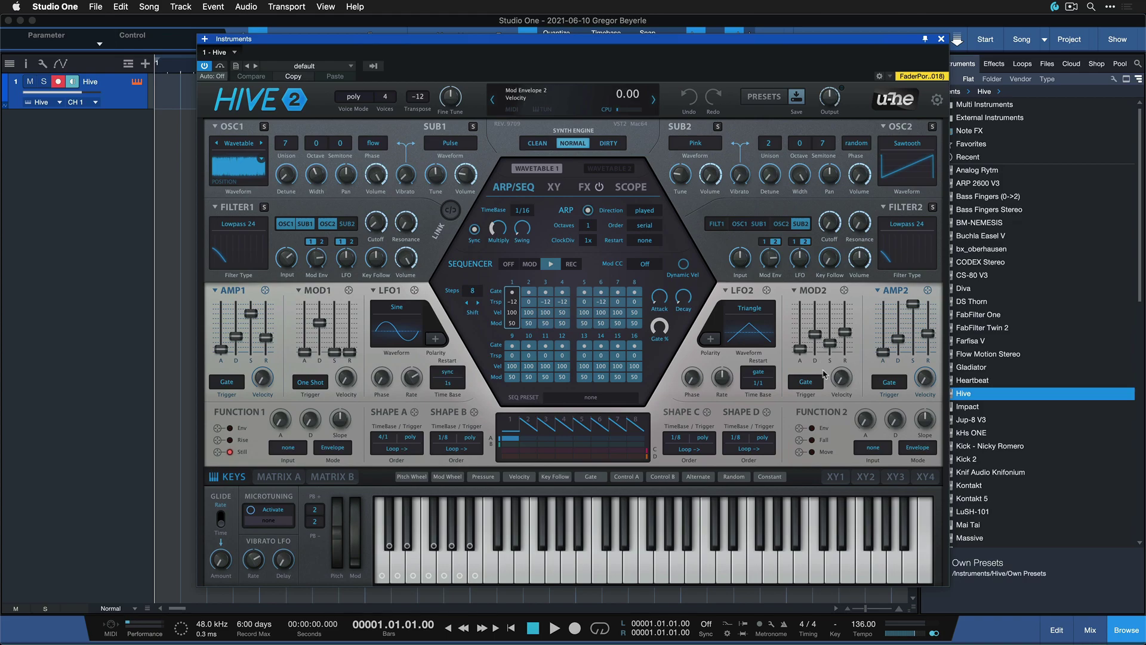
Raise Hive's Filter1 Cutoff to 67 and confirm the Control dropdown follows Recently Touched
drag(377, 225, 382, 221)
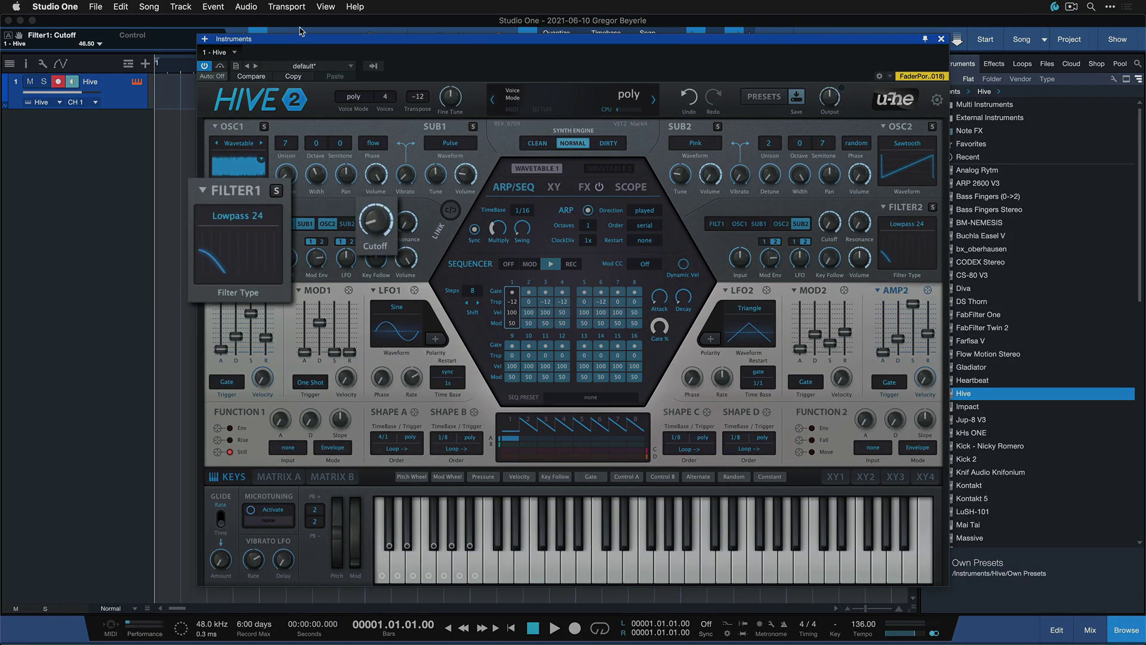
drag(305, 38, 307, 69)
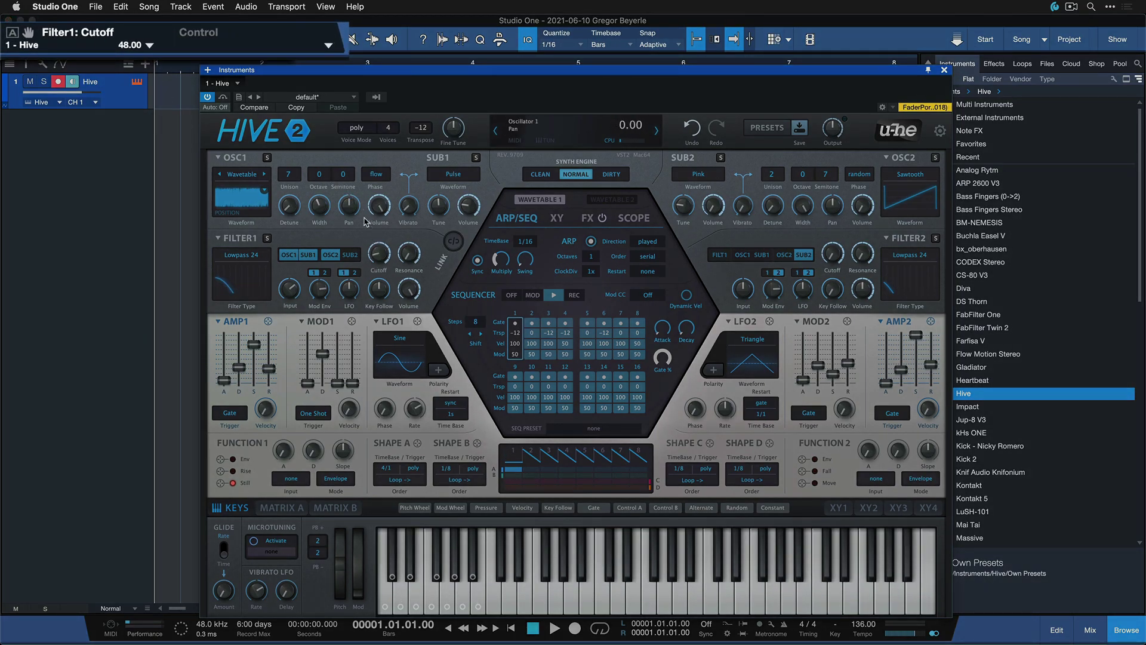
scroll(379, 251, up, 5)
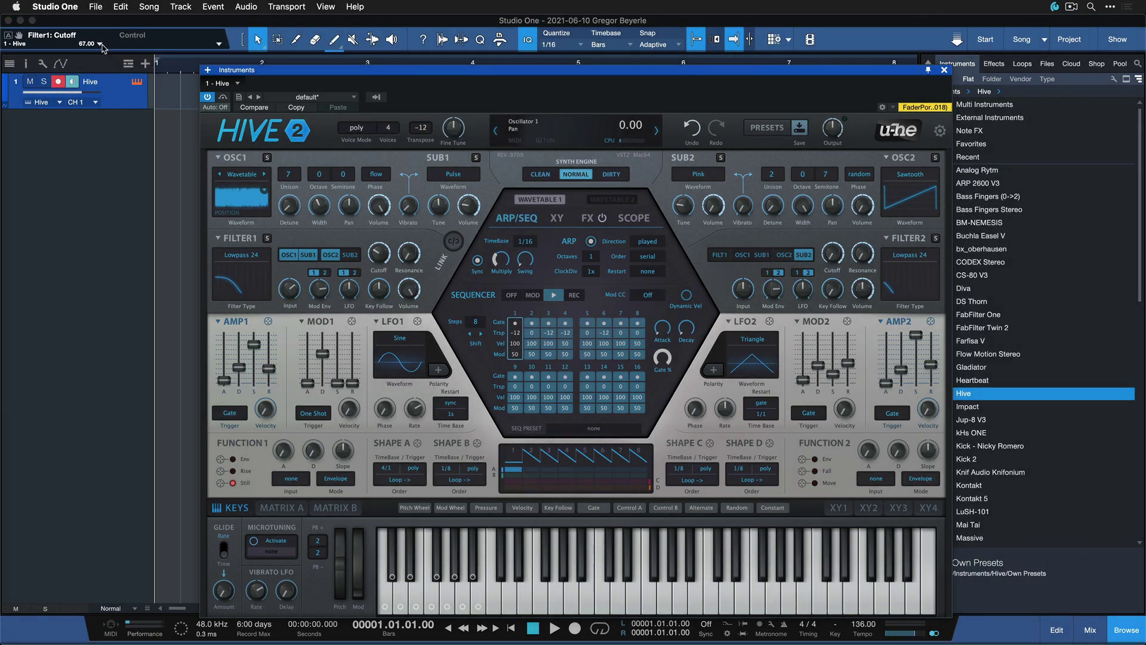
click(100, 45)
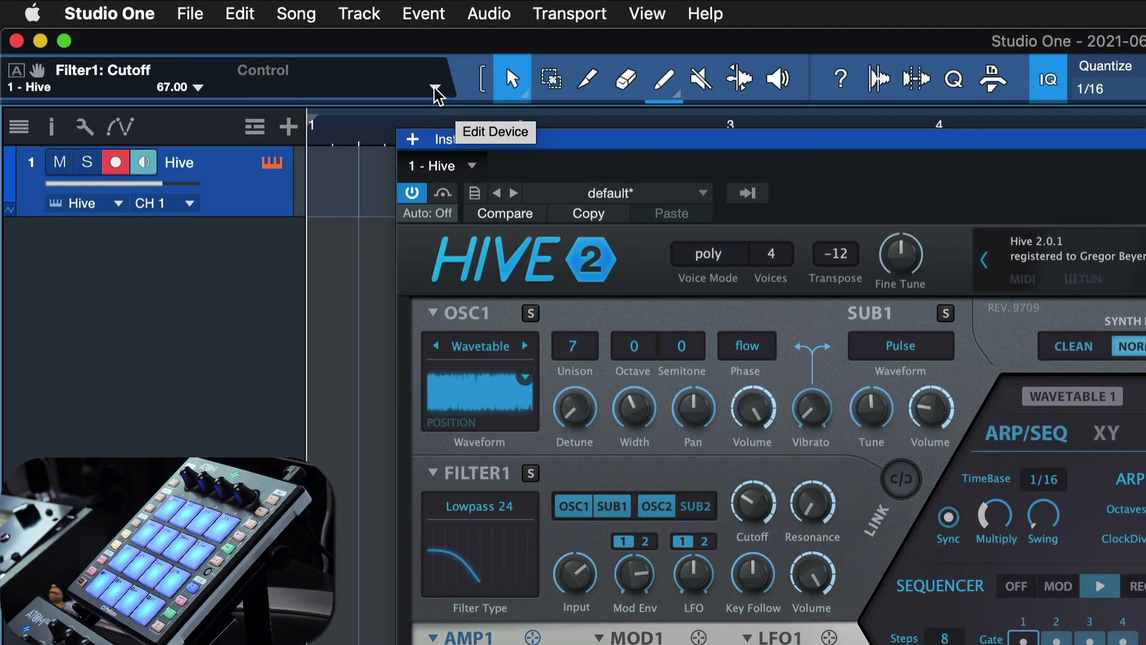
Open the ATOM controller's mapping panel and enable MIDI Learn
click(435, 88)
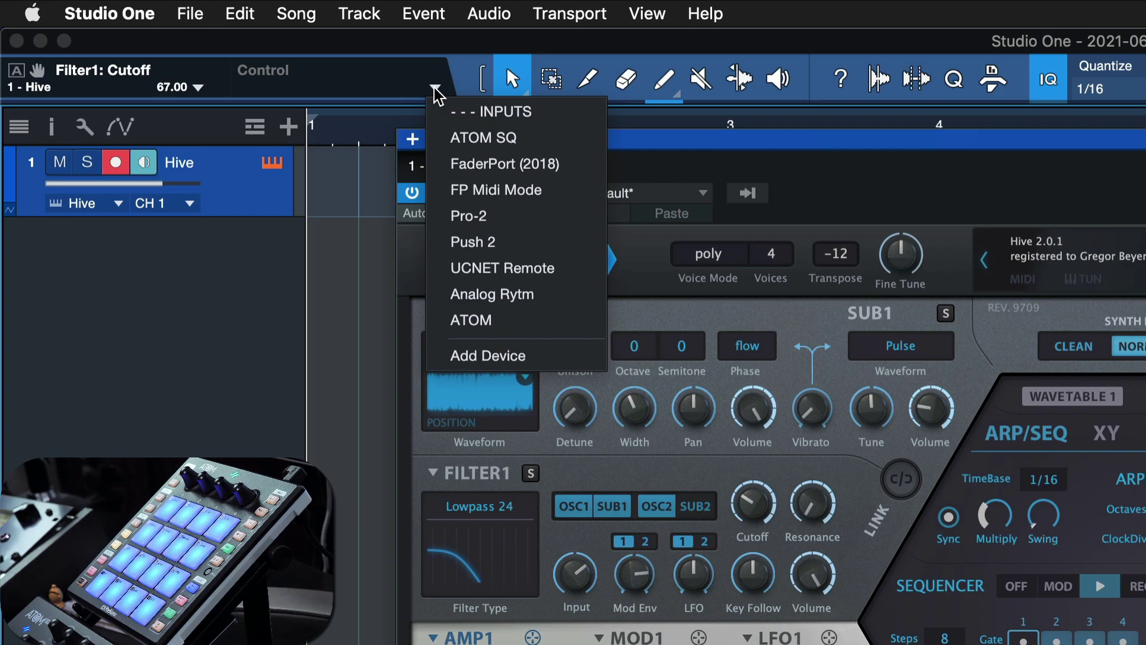
click(512, 328)
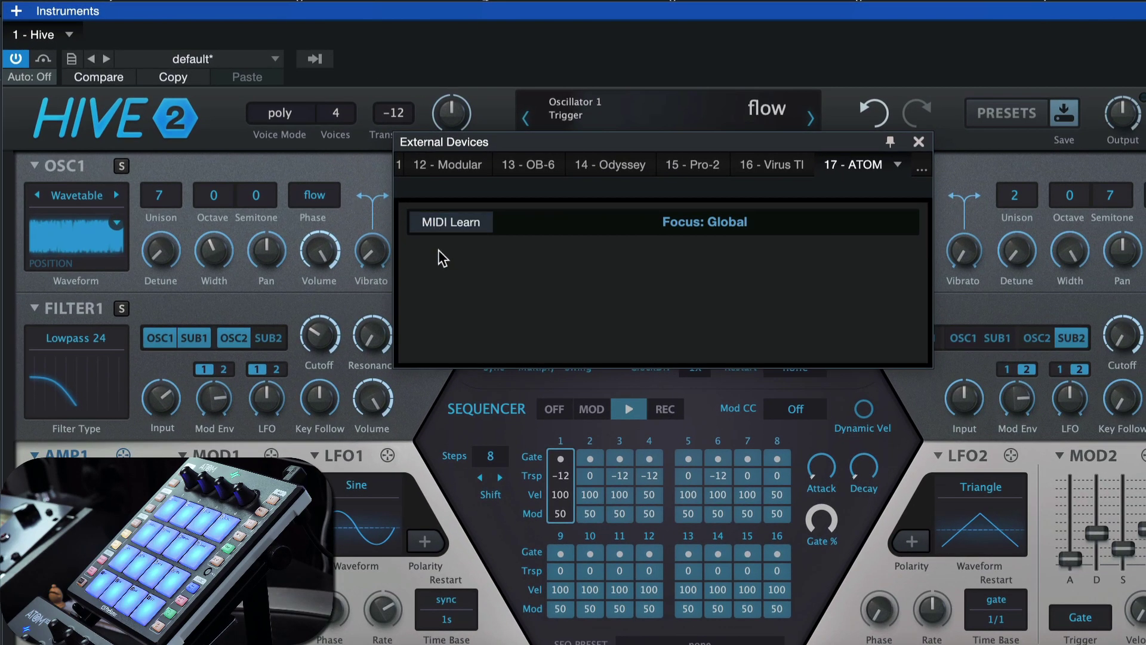
click(443, 225)
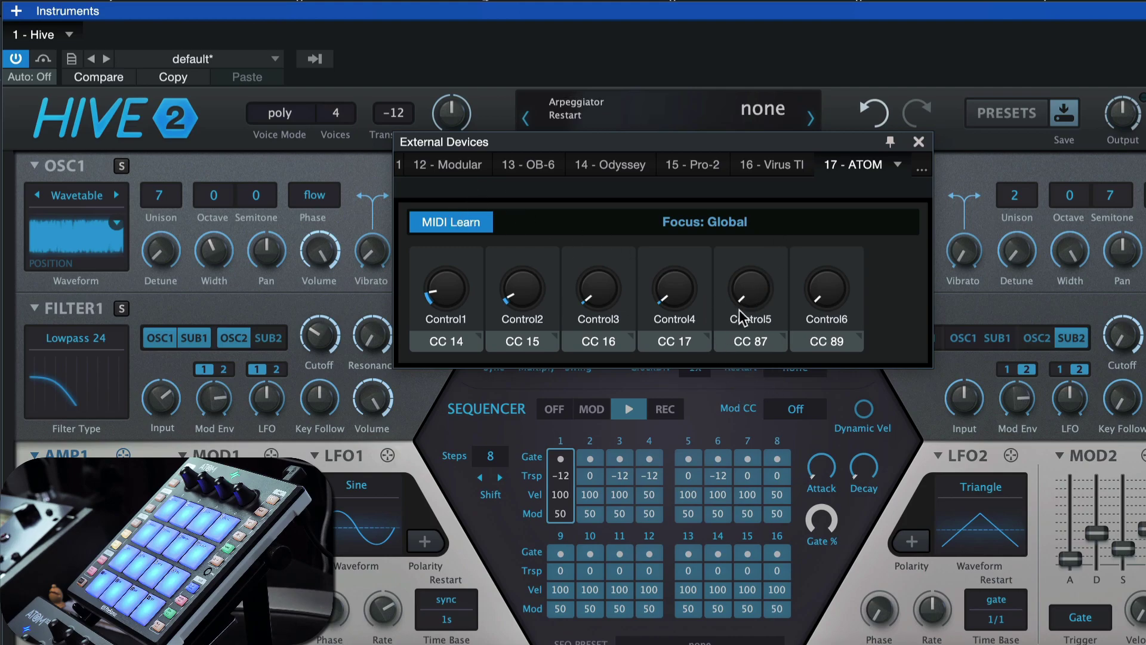
Set Control5 and Control6 to Button (press/release) mode, then turn MIDI Learn off
right_click(754, 290)
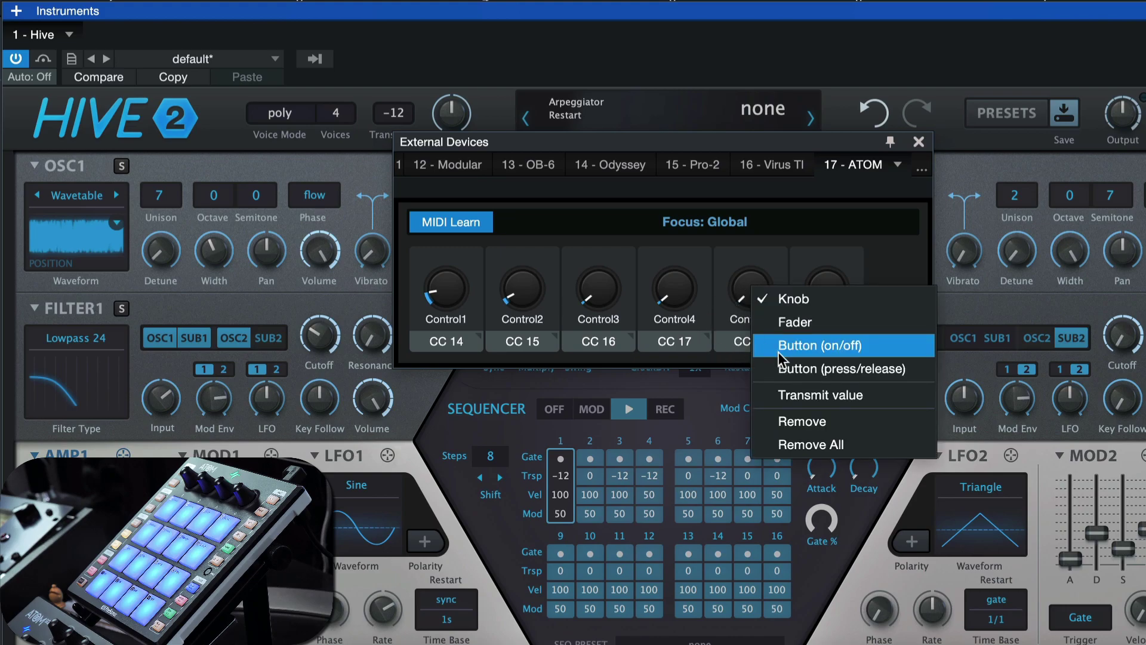
click(819, 345)
right_click(754, 293)
click(843, 405)
right_click(825, 291)
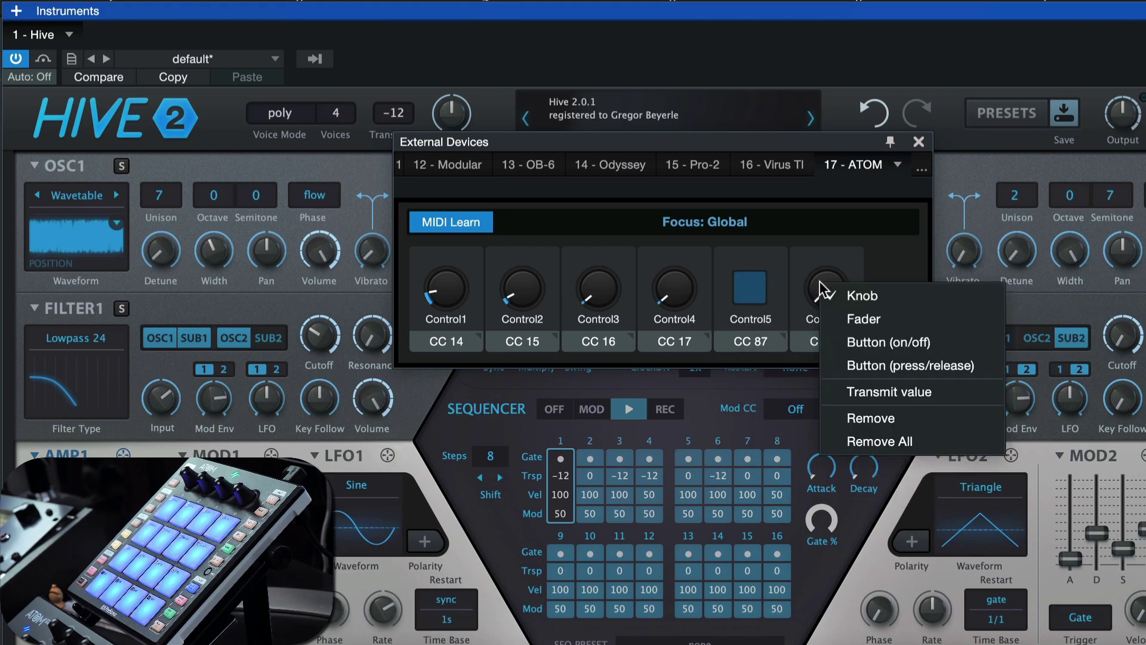
click(868, 363)
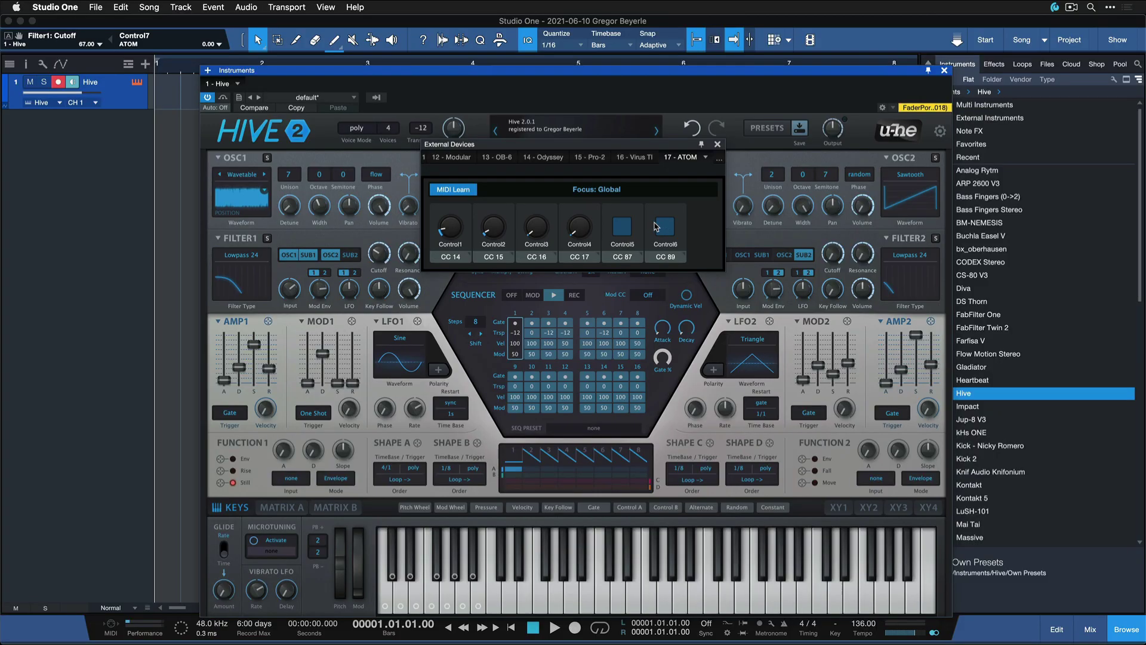
click(465, 190)
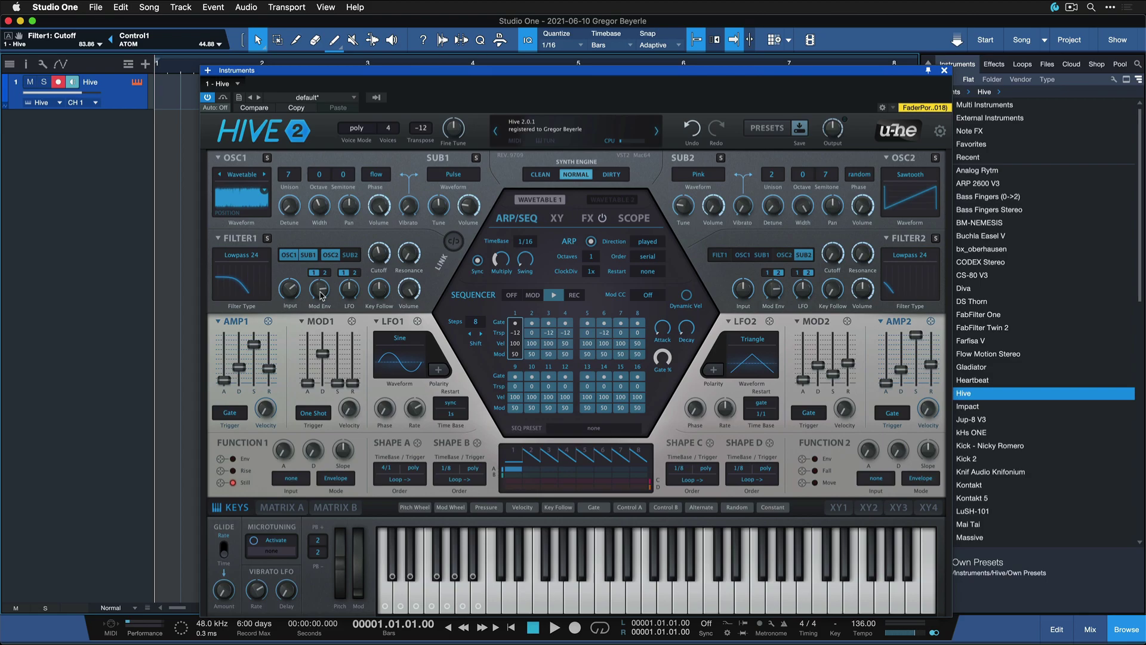
Search 'Assign' in Keyboard Shortcuts and select Devices > Assign Current Parameter to view its key
click(38, 6)
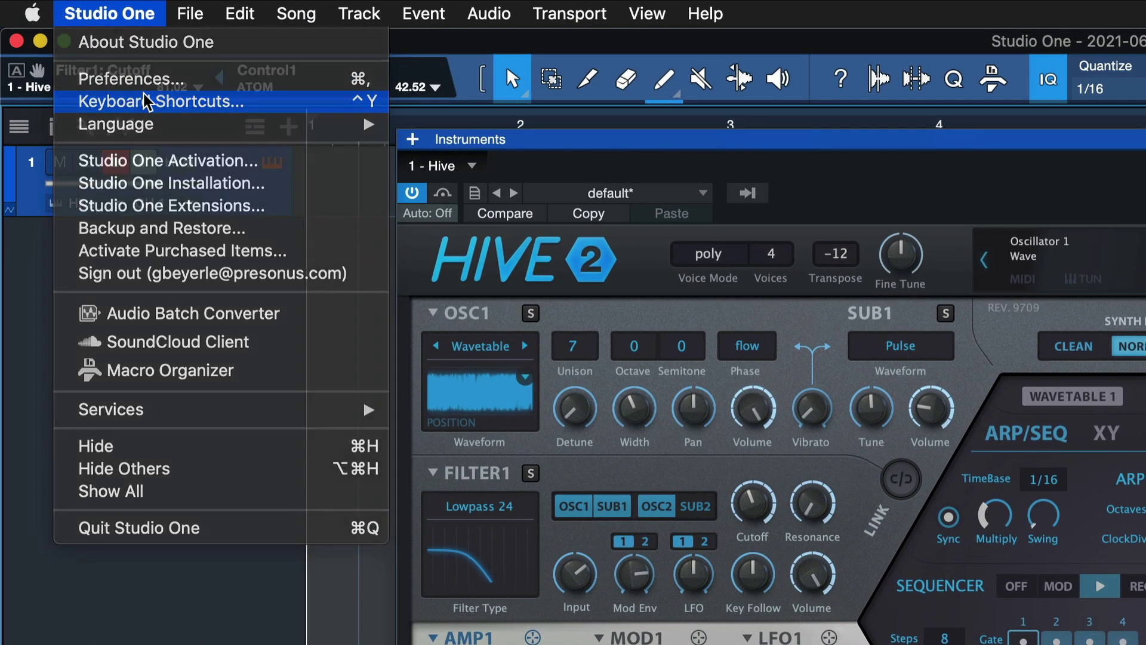
click(105, 61)
text(Assign)
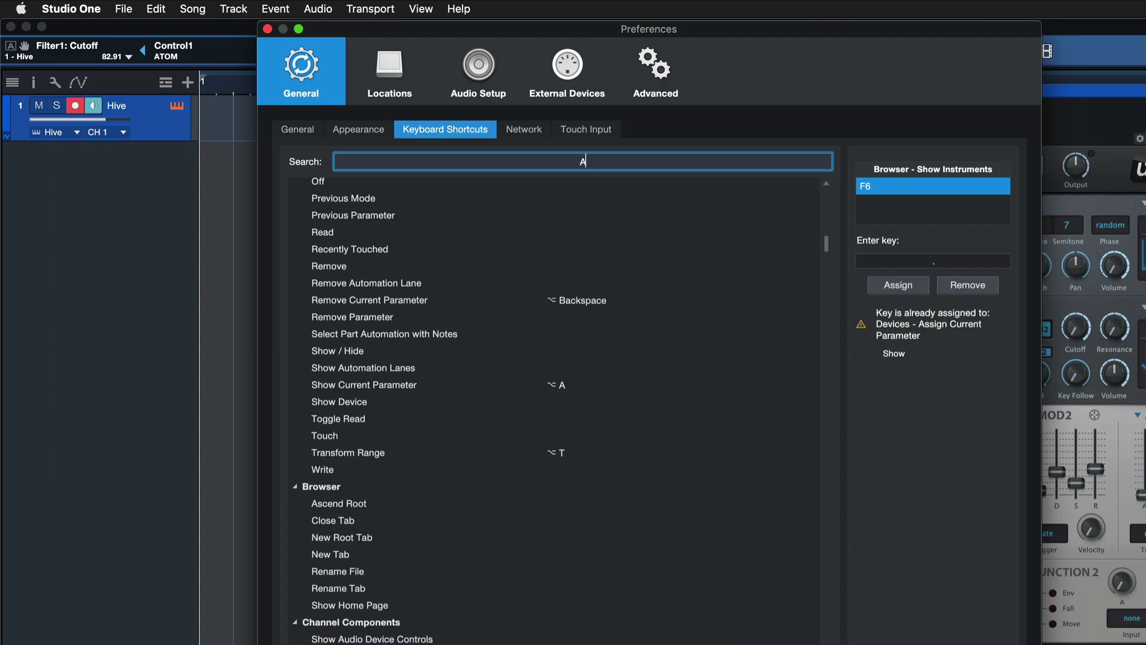
click(488, 200)
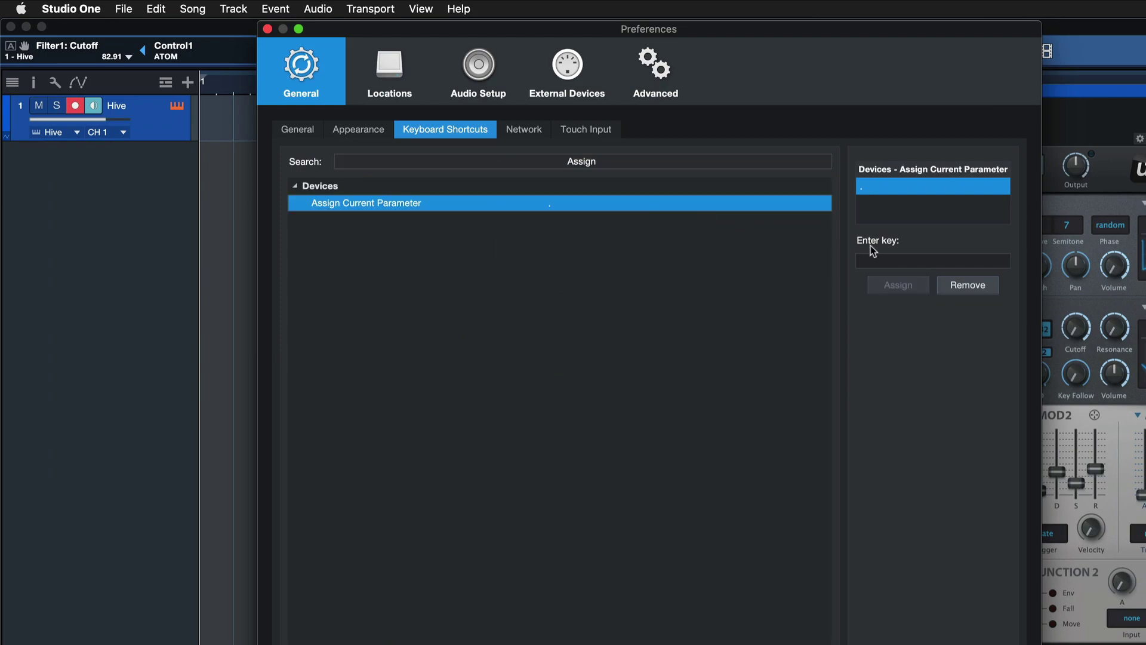
click(940, 262)
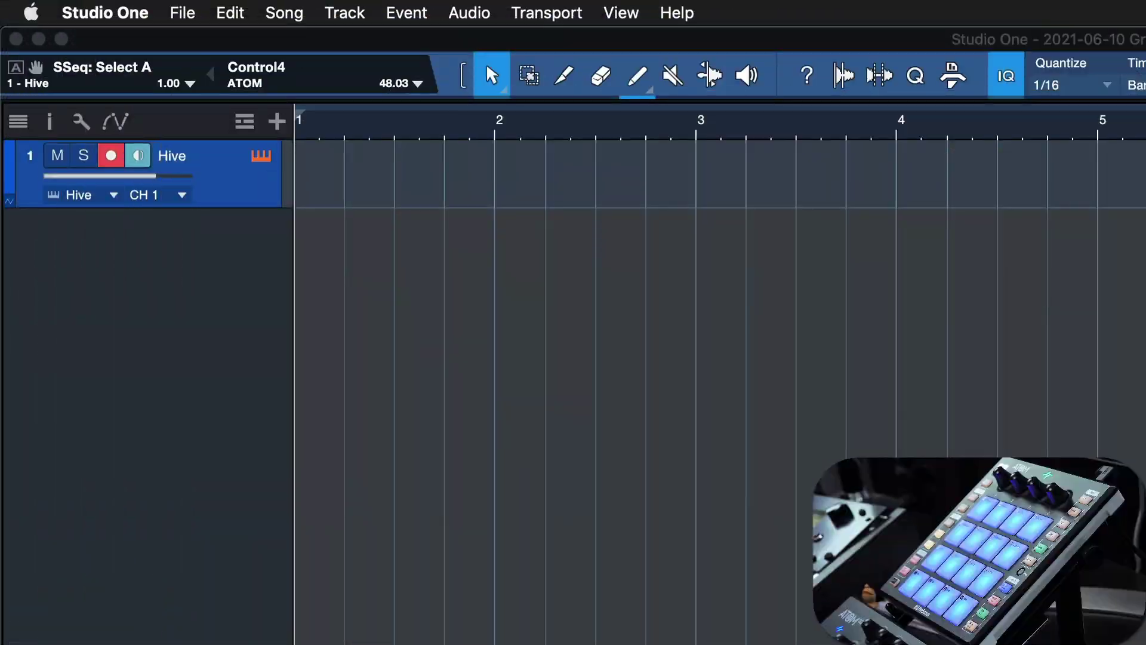
Open the ATOM mapping panel from the control header and toggle MIDI Learn to view CC numbers
click(418, 84)
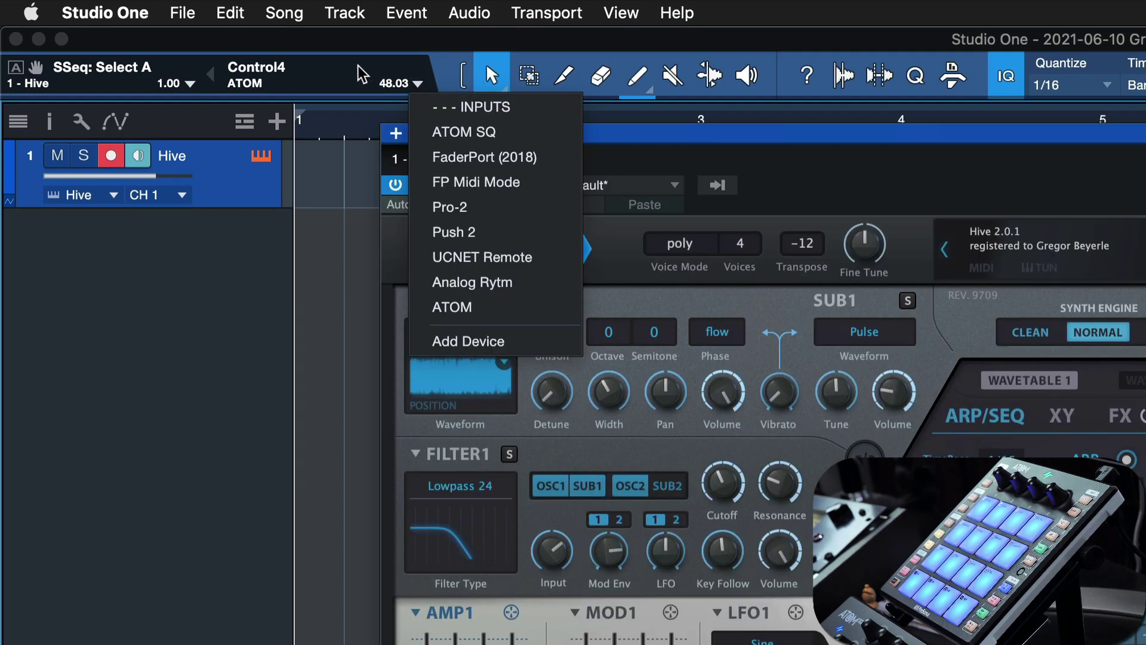
click(477, 308)
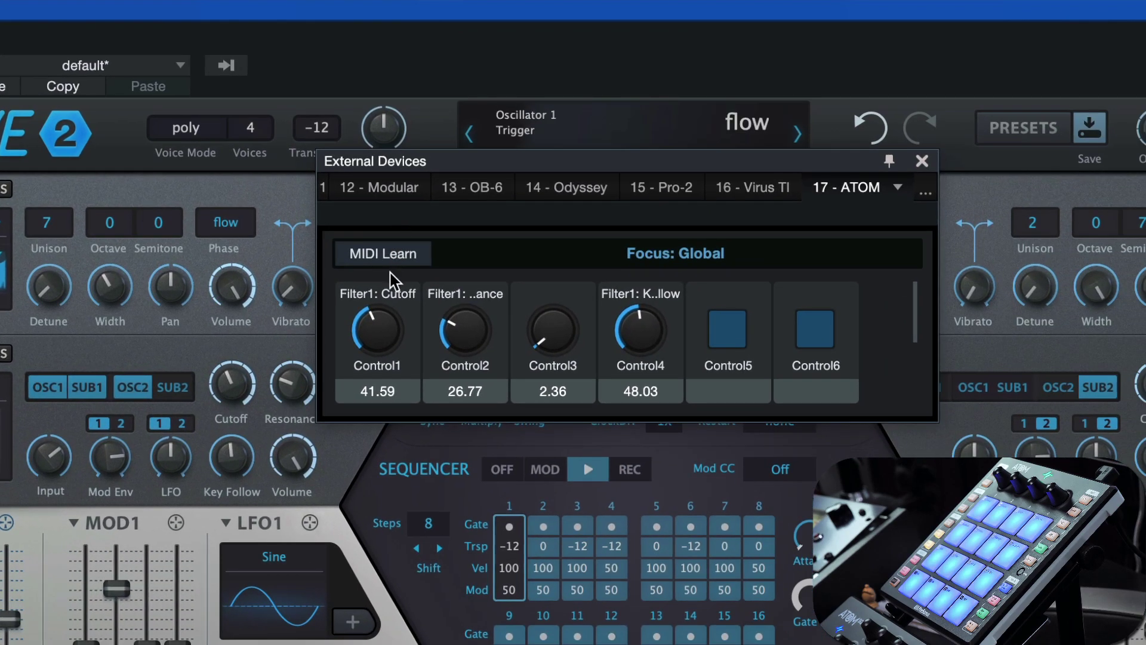
click(385, 254)
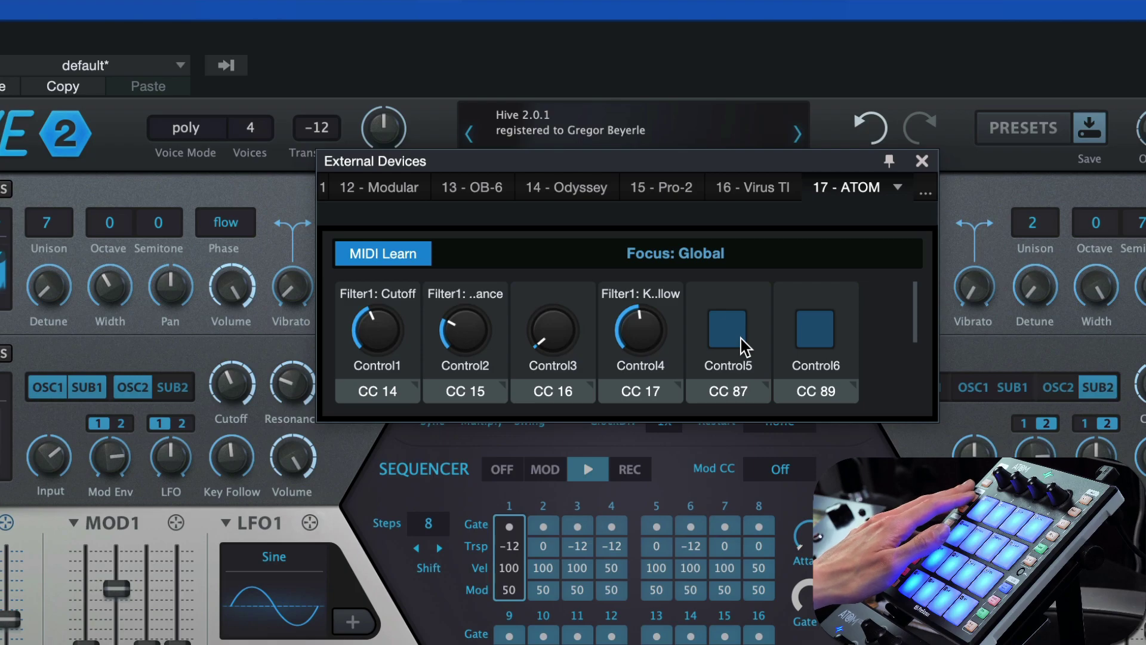
click(397, 258)
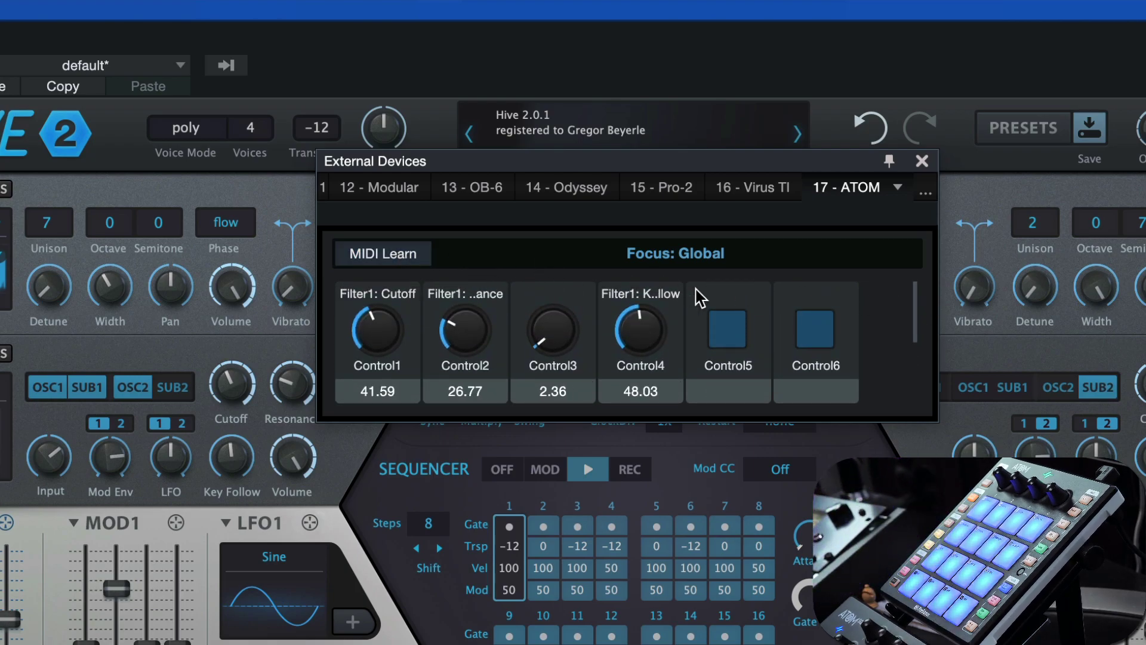
Search Control5's Assign Command list for 'start' and 'play', then cancel without assigning
right_click(741, 322)
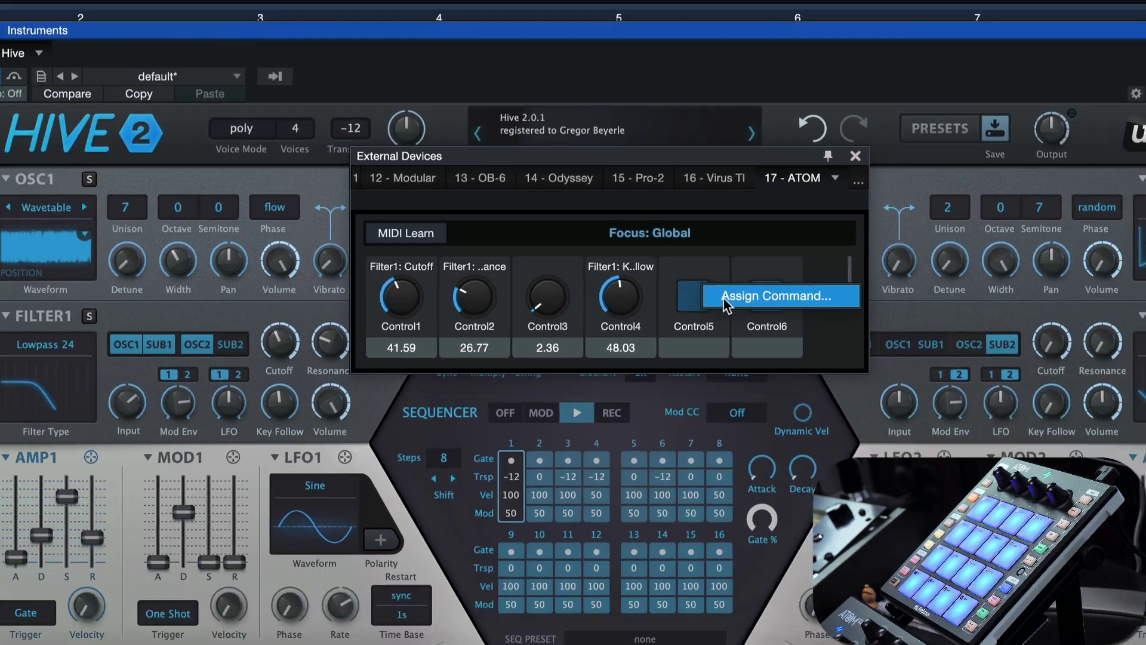
click(765, 332)
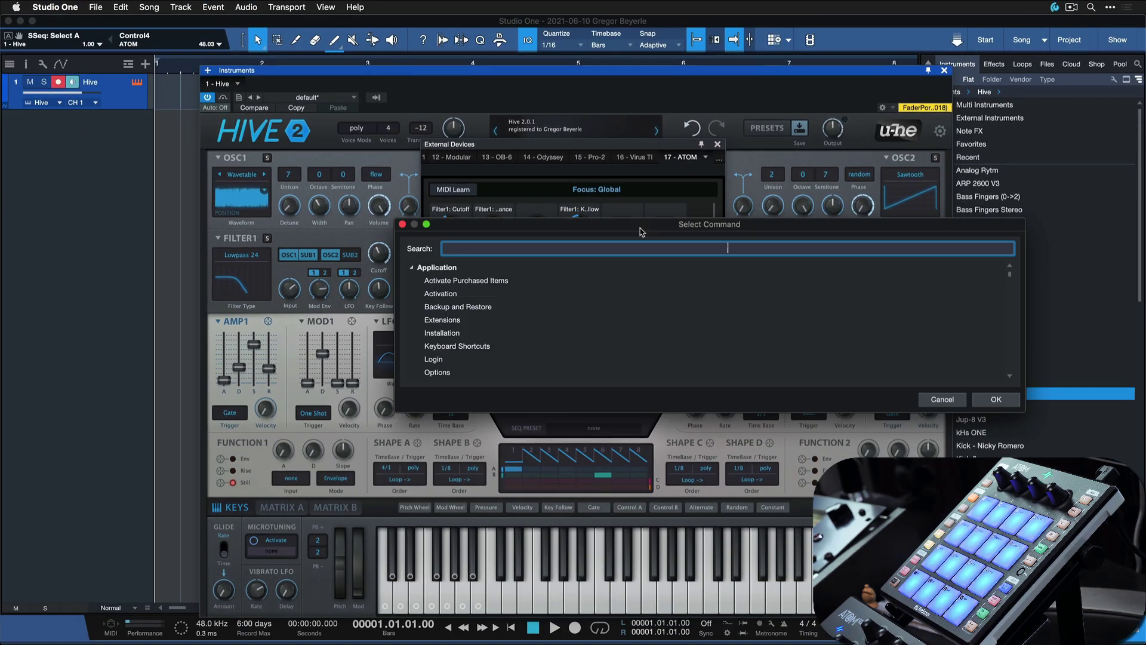
text(start)
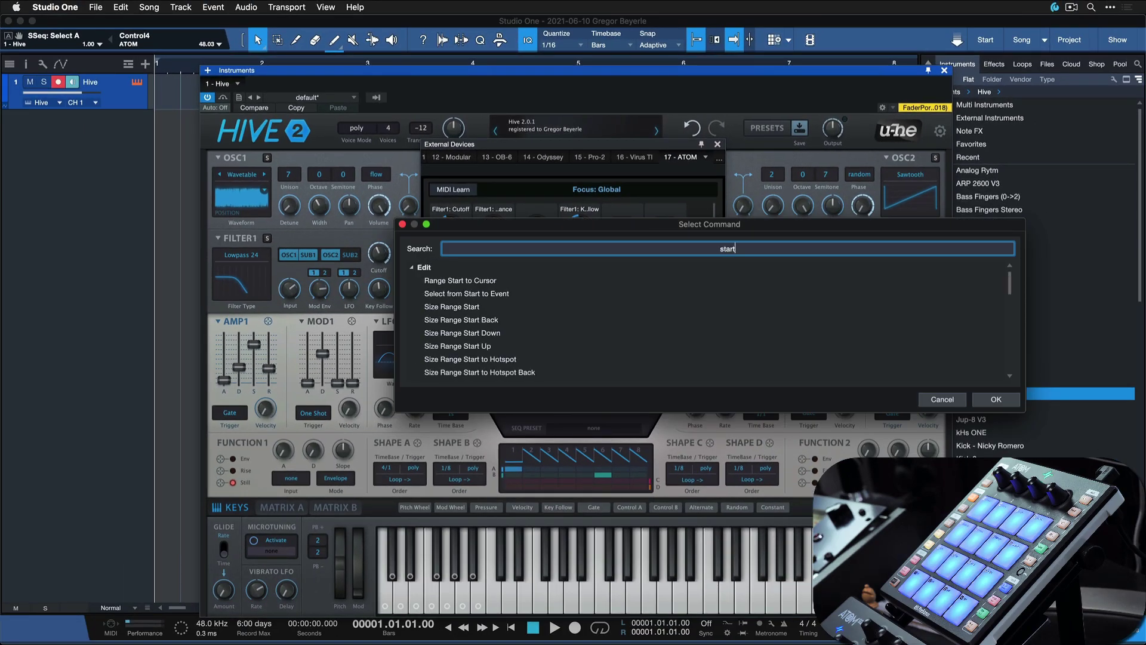
key(BackSpace)
key(BackSpace)
key(BackSpace)
key(BackSpace)
key(BackSpace)
text(play)
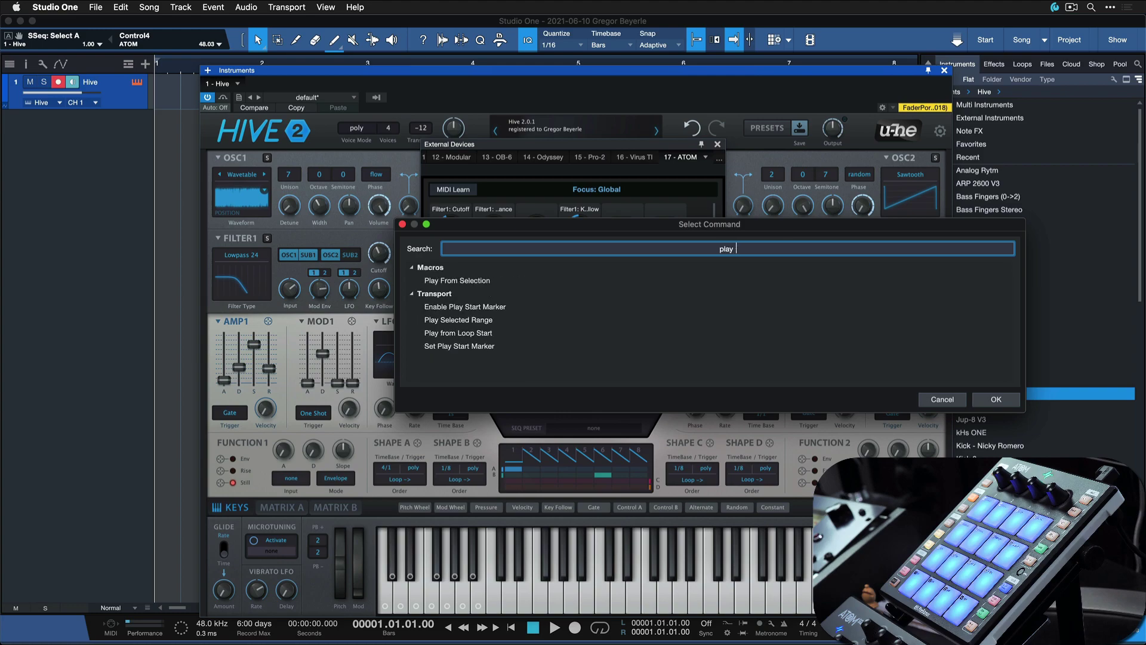
key(BackSpace)
key(BackSpace)
key(BackSpace)
key(BackSpace)
key(BackSpace)
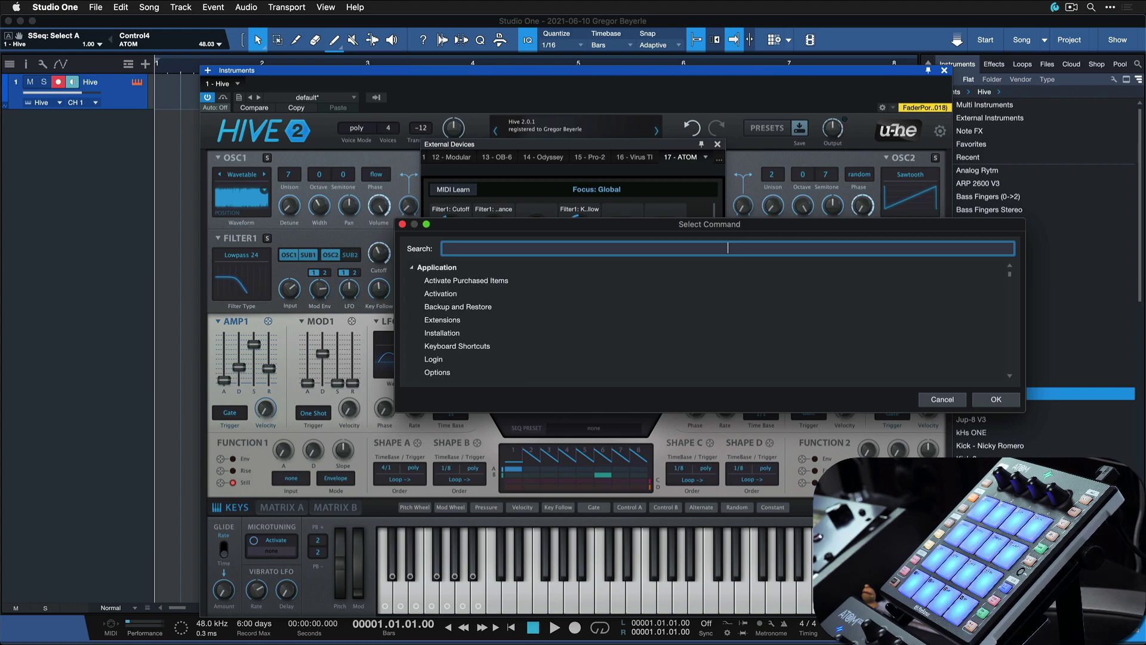
click(941, 400)
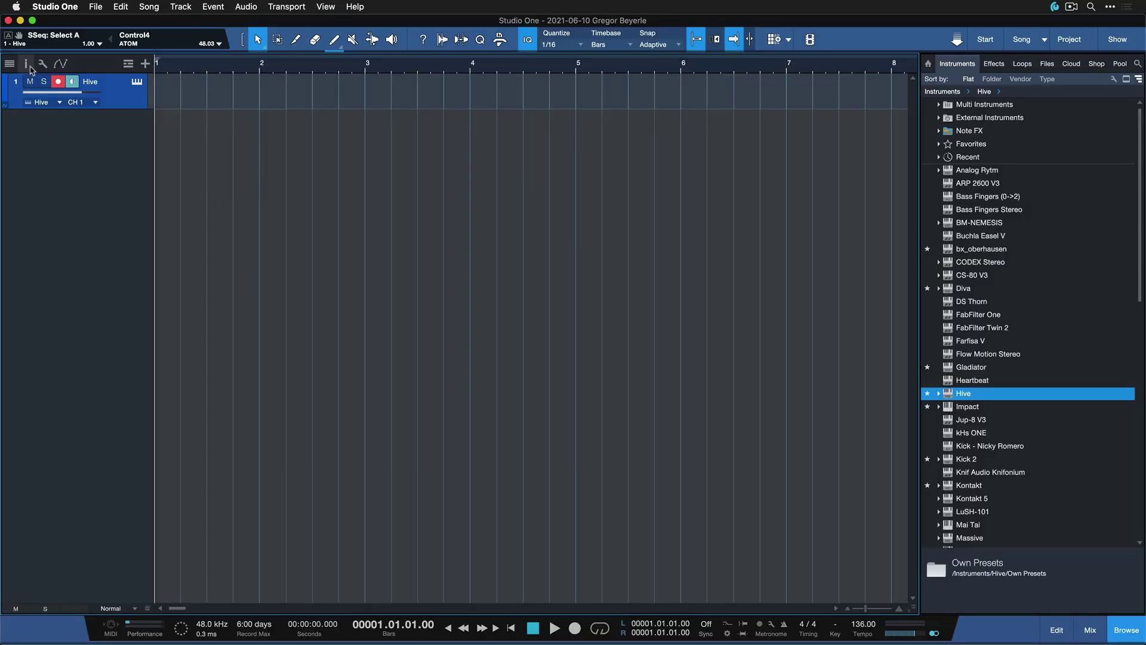
Open the Inspector and add Pro EQ from the Effects browser to the Hive track's inserts
click(26, 63)
click(995, 64)
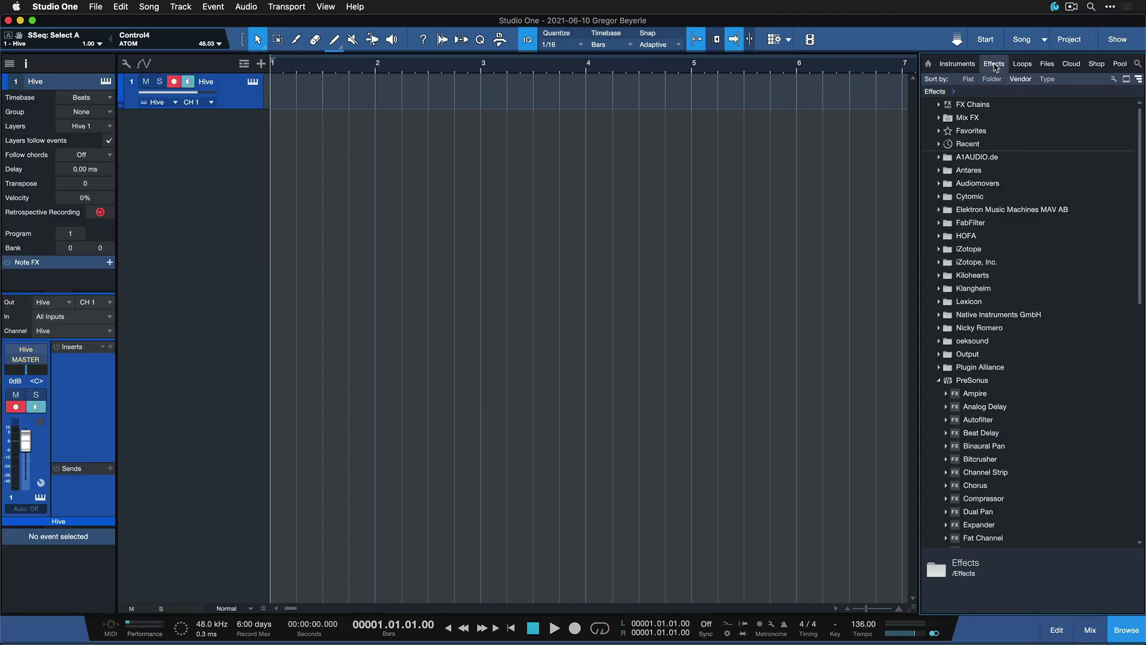
scroll(1036, 340, down, 7)
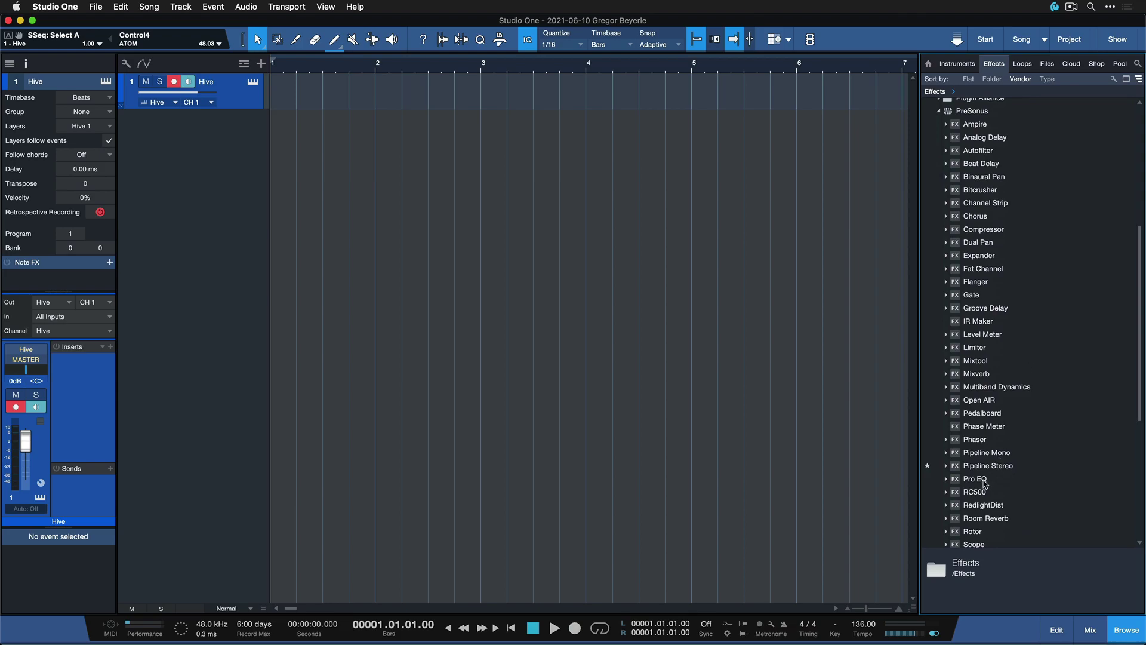
click(985, 478)
key(Return)
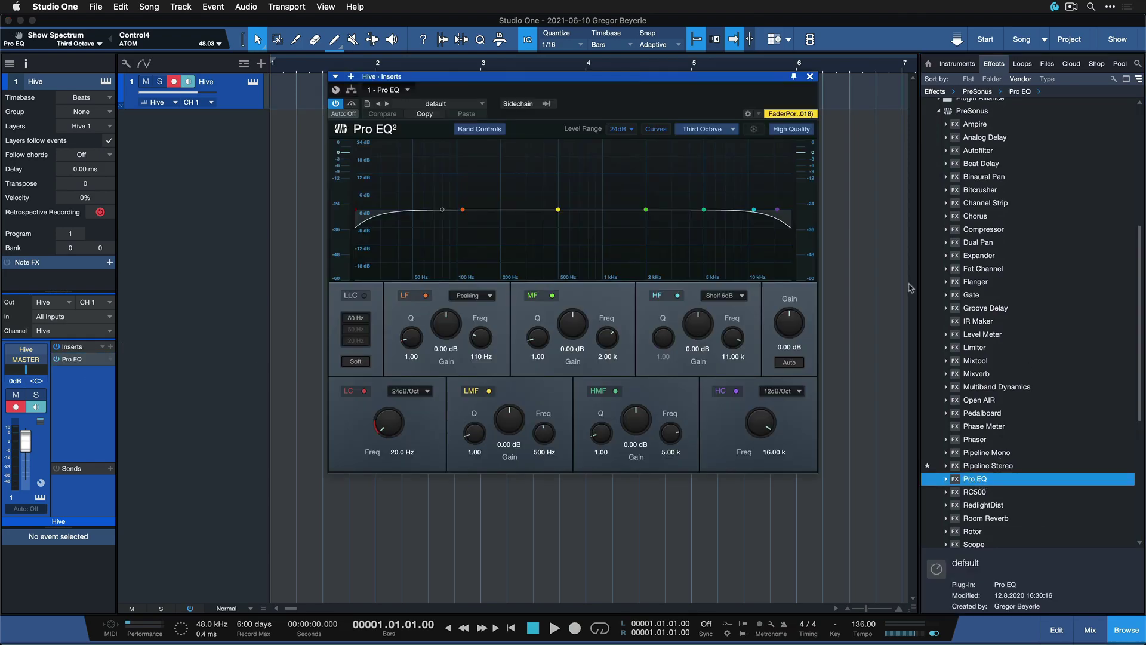
Drag Fat Channel into the inserts below Pro EQ and reopen the Hive editor
click(995, 268)
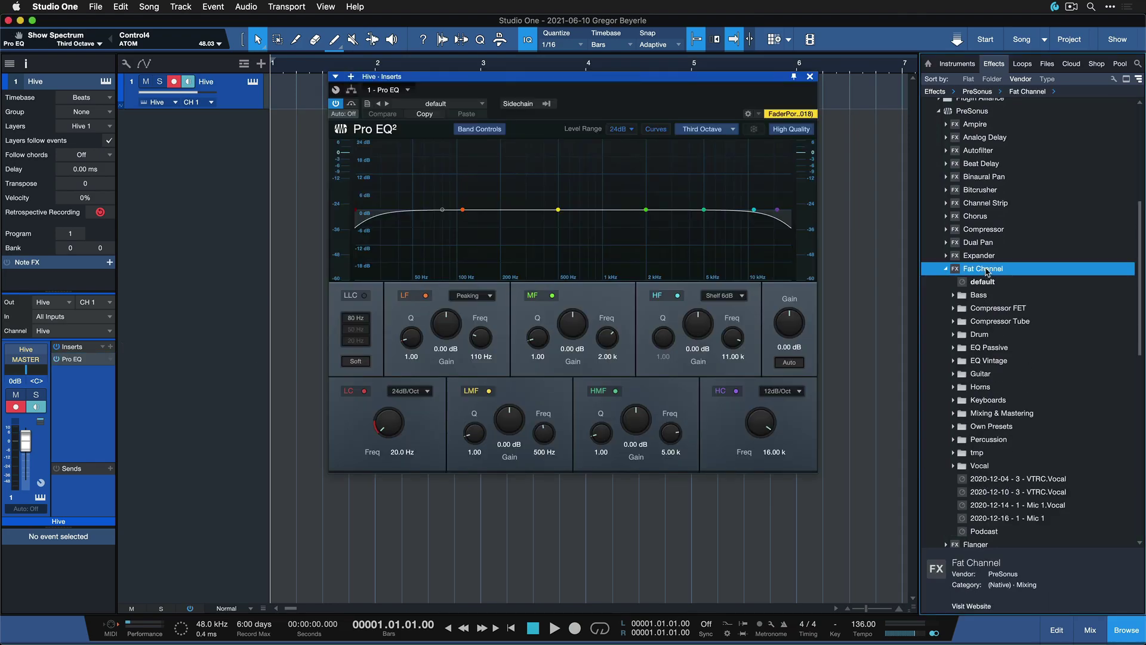
drag(5, 326, 93, 409)
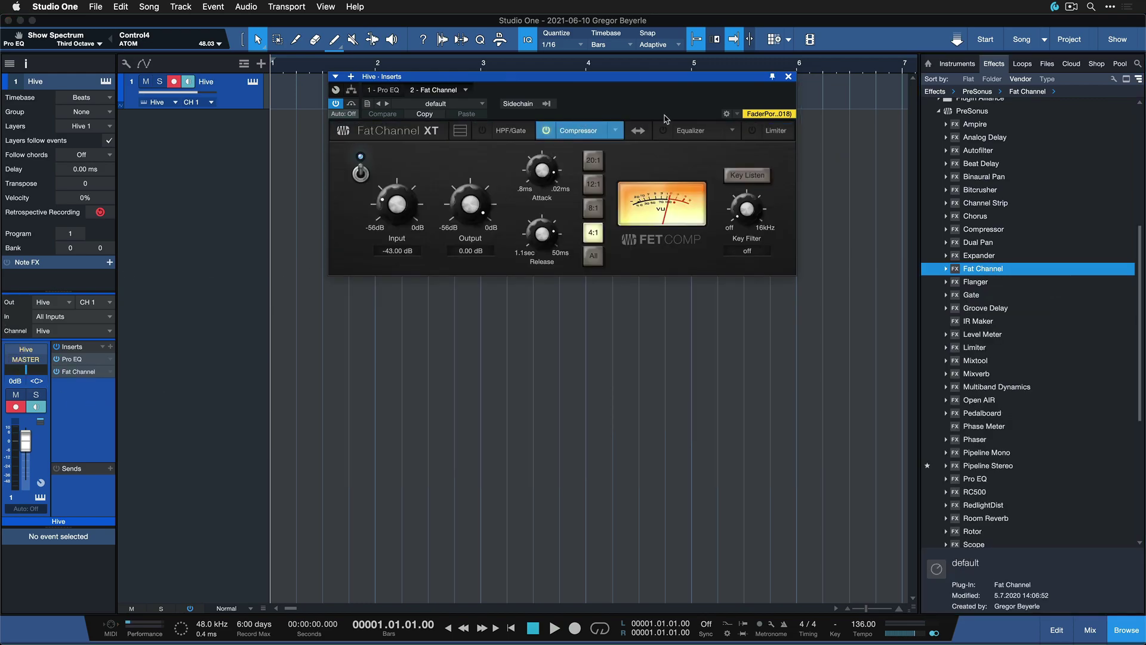
click(383, 91)
click(252, 82)
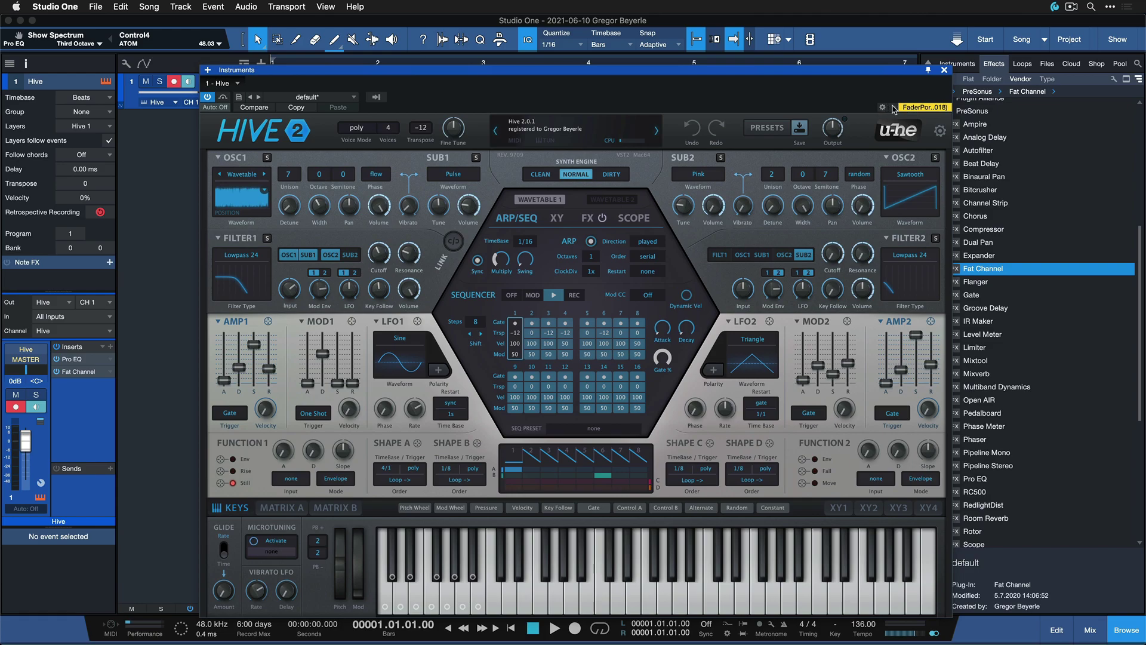
Make ATOM, instead of the FaderPort, the plugin window's focus controller
click(893, 109)
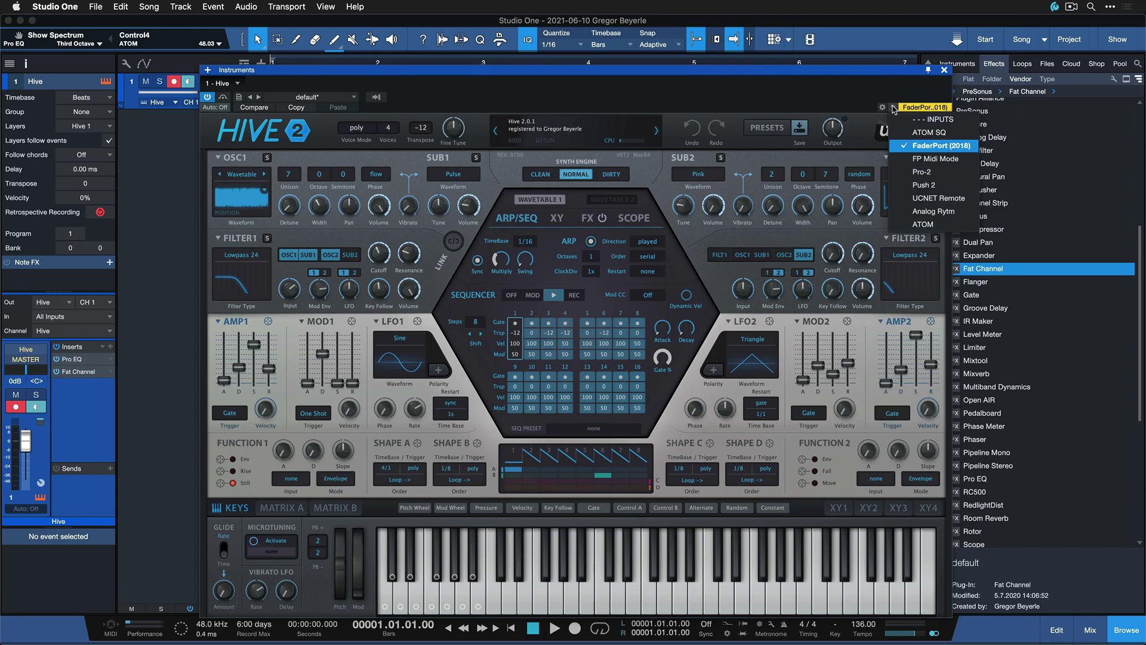
click(936, 226)
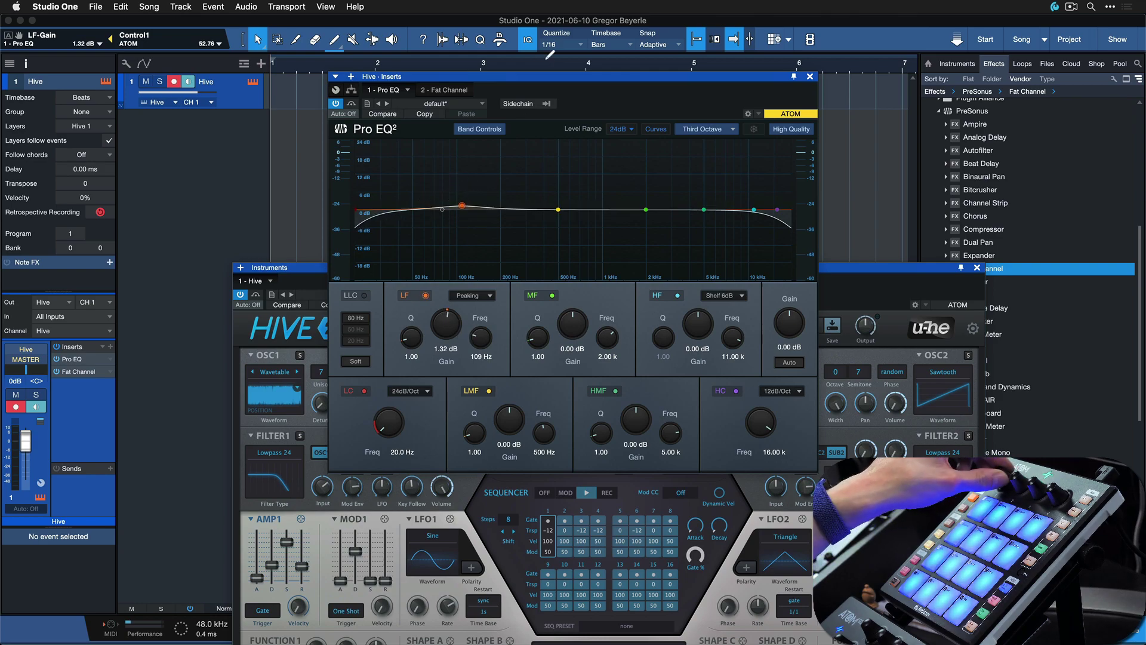
Move Pro EQ aside, switch ATOM focus between Hive and Pro EQ twice, then close Pro EQ
drag(564, 77, 705, 33)
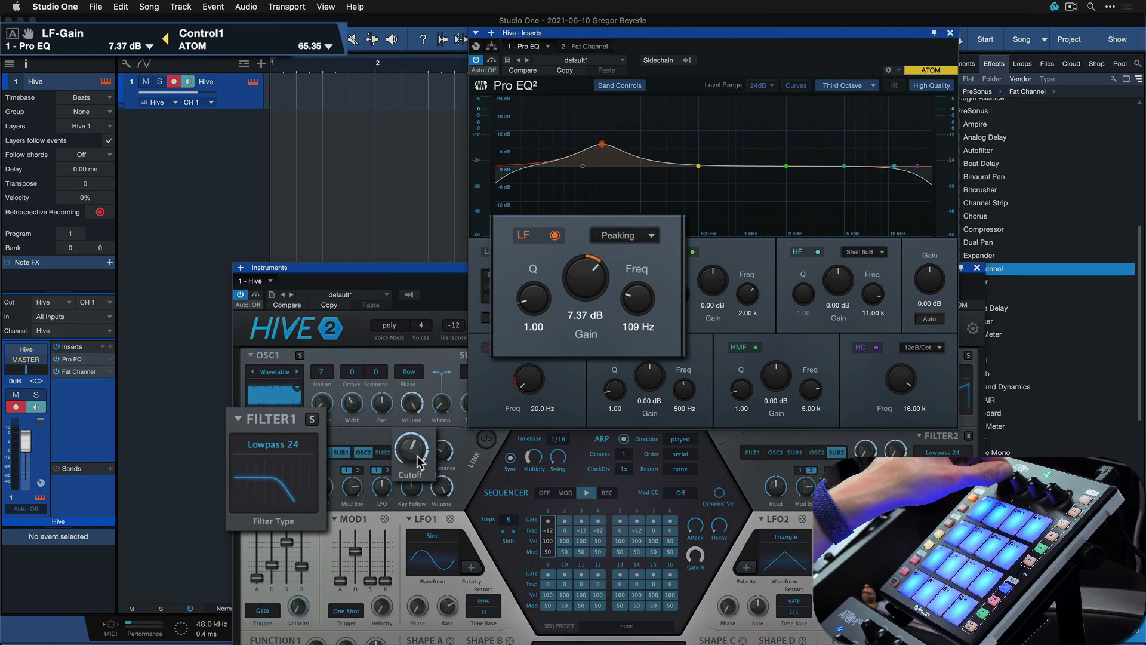
click(439, 276)
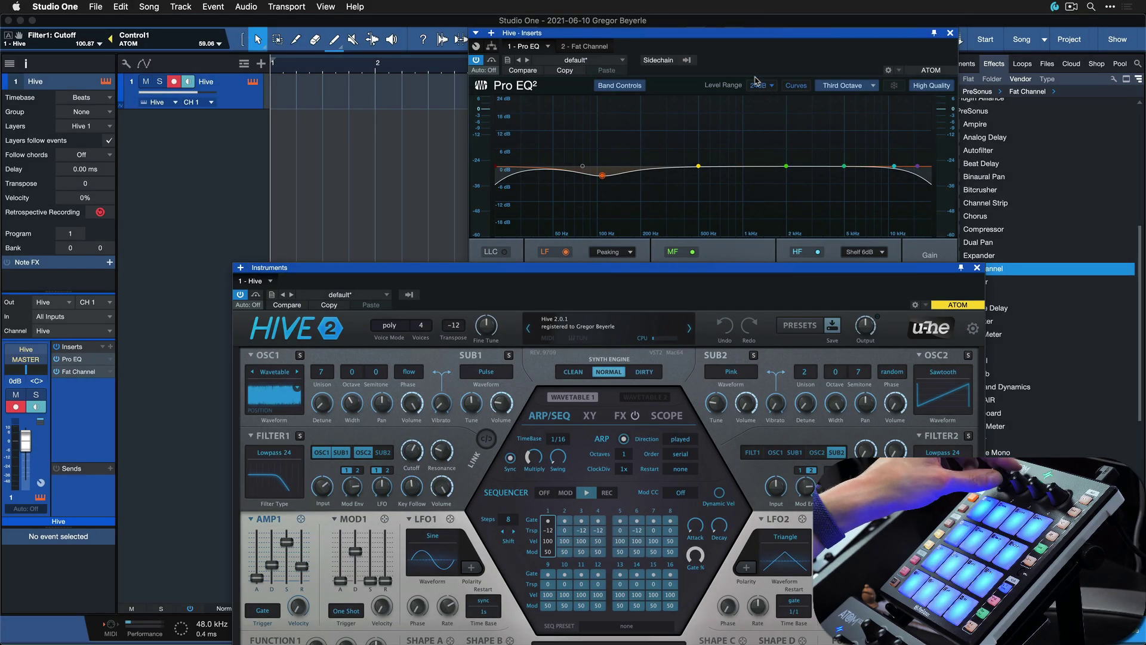
click(752, 67)
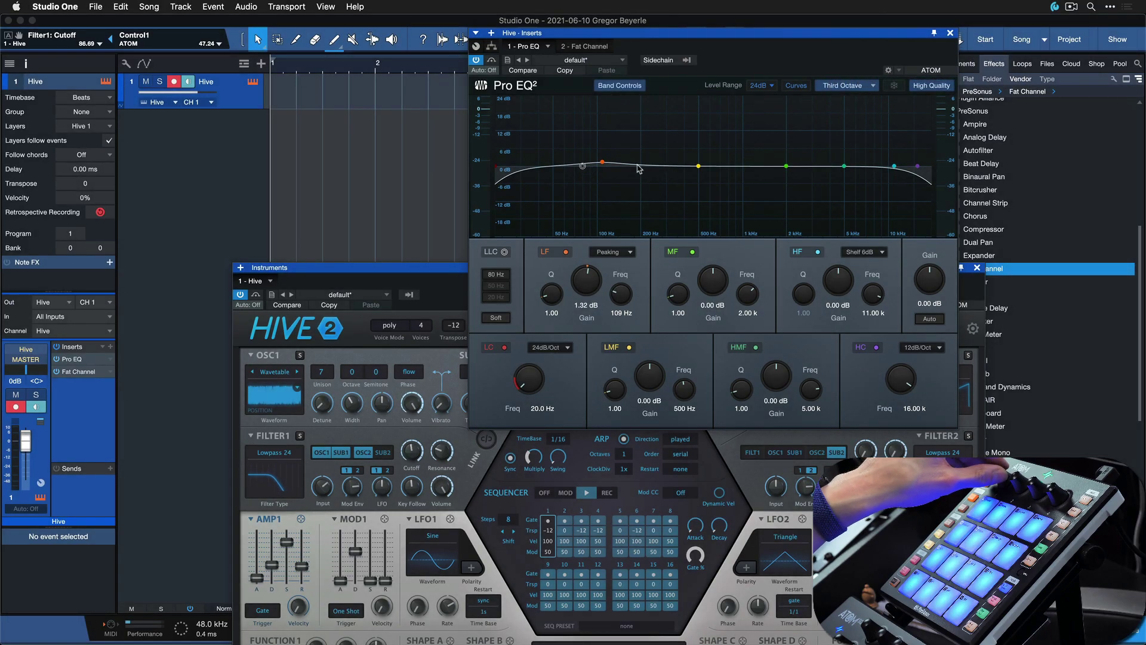
click(389, 278)
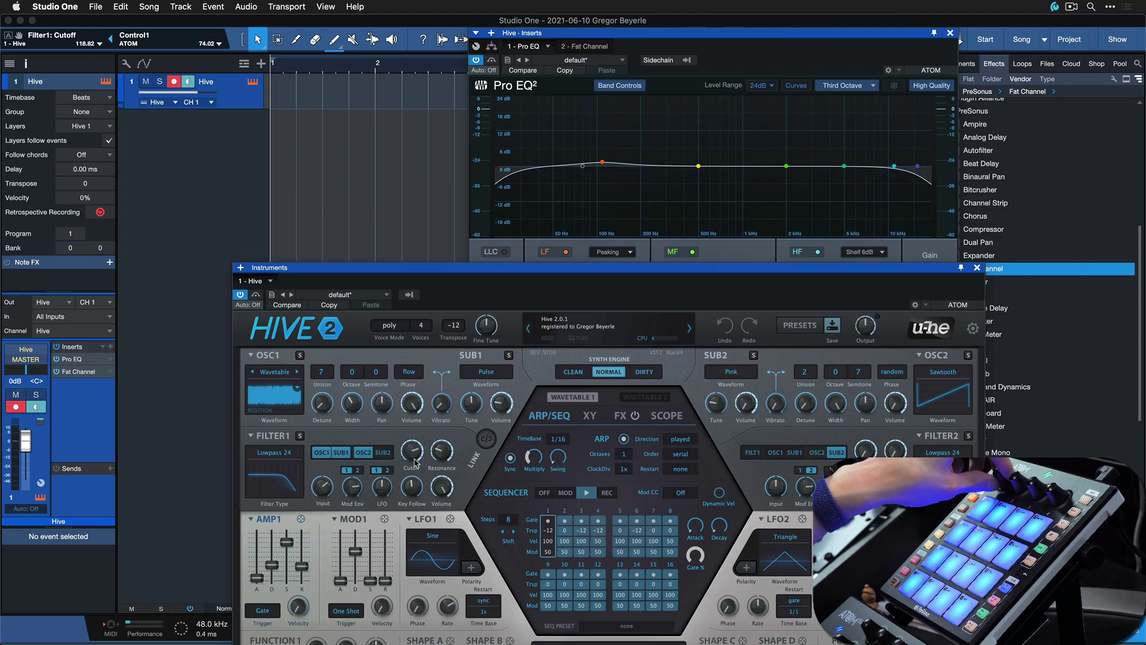
click(610, 159)
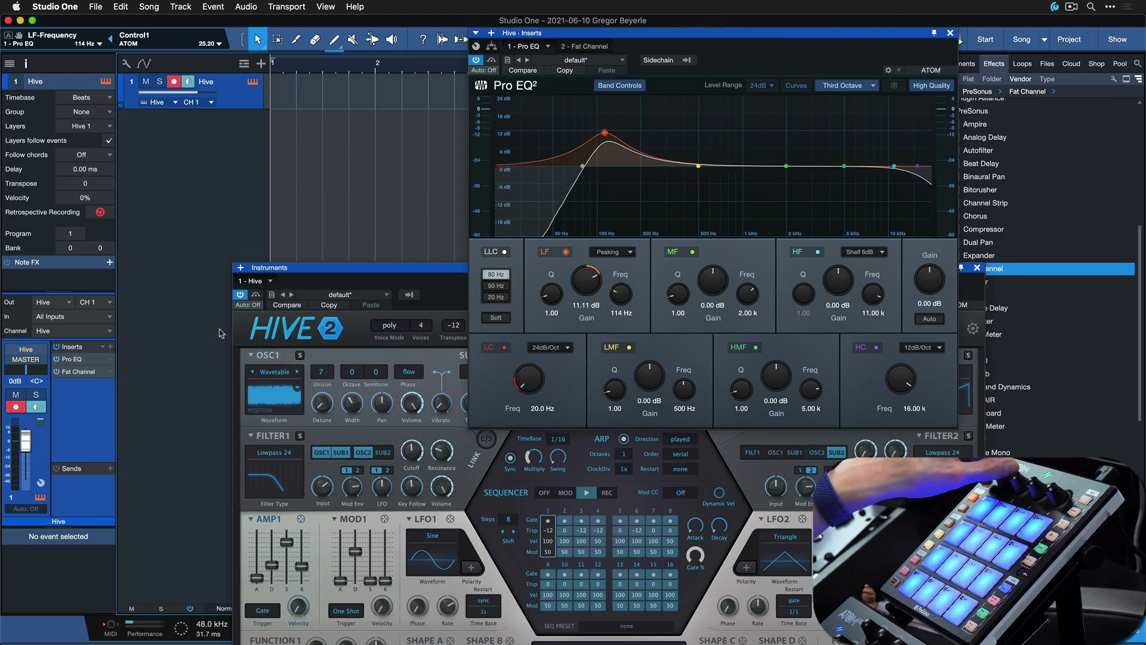
click(951, 33)
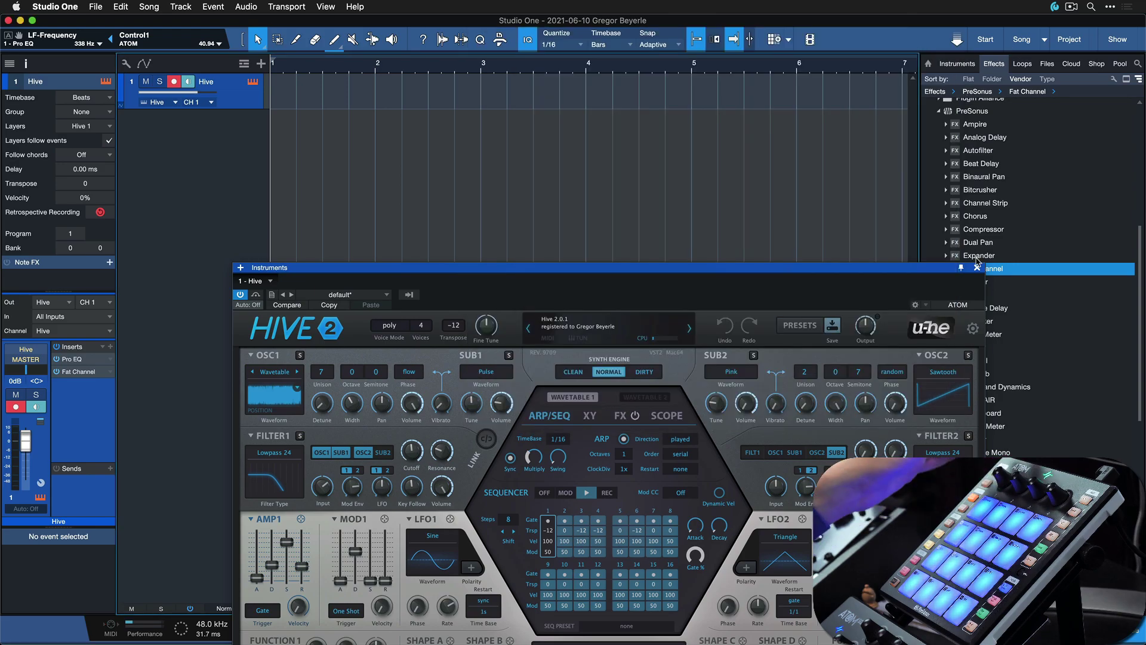